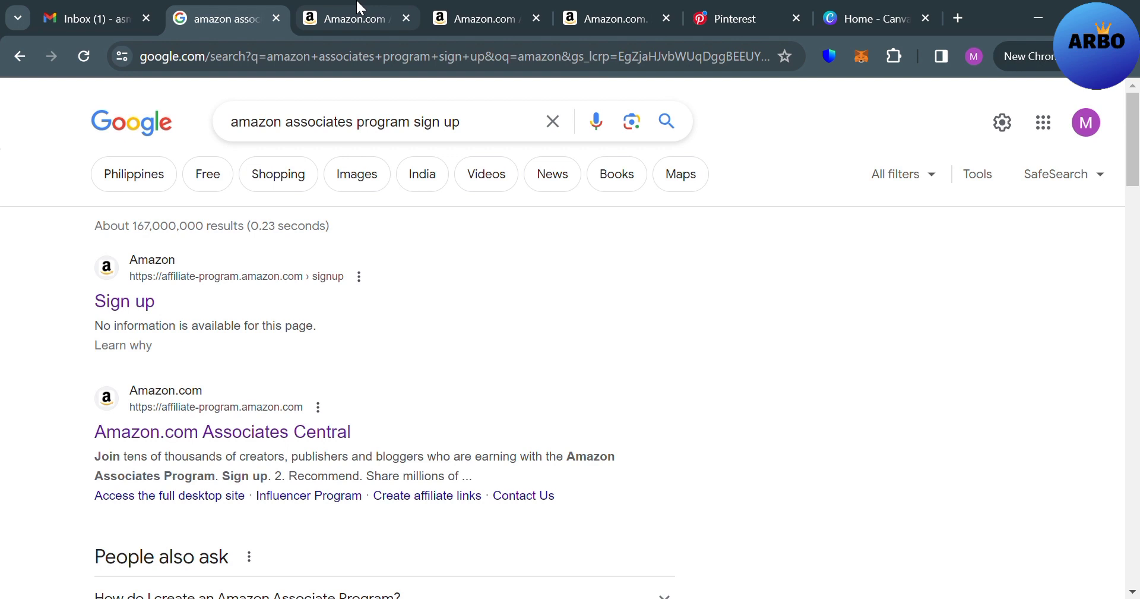
Step: Review the Associates signup form's Website and Mobile App List, then go to the Associates home dashboard
{"action": "left_click", "coordinate": [359, 7]}
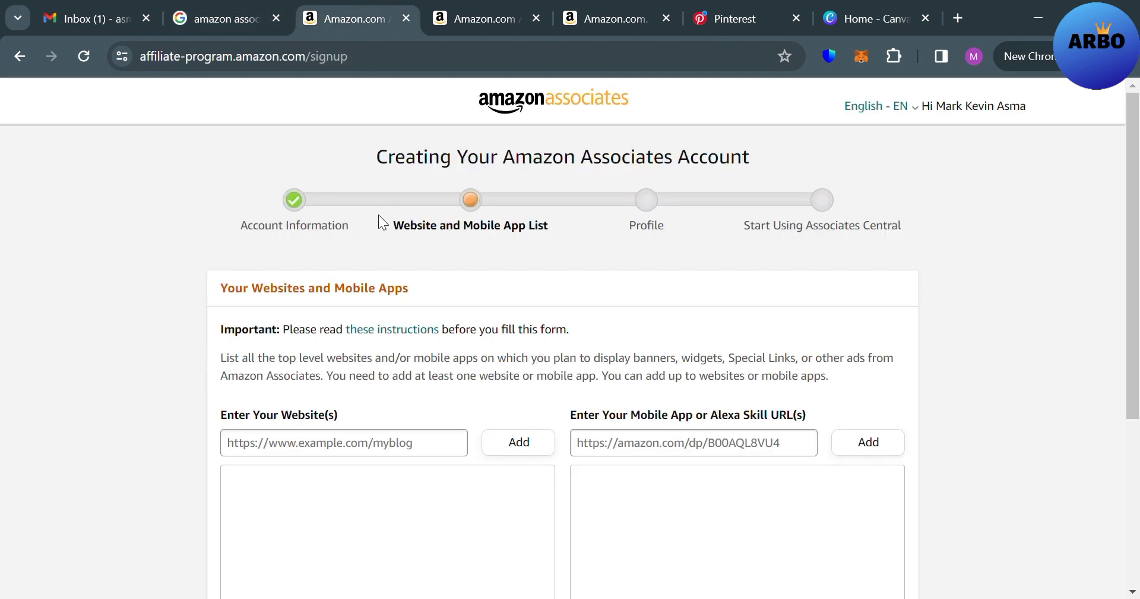
{"action": "scroll", "coordinate": [303, 202], "scroll_direction": "down", "scroll_amount": 2}
{"action": "scroll", "coordinate": [303, 202], "scroll_direction": "up", "scroll_amount": 2}
{"action": "scroll", "coordinate": [408, 348], "scroll_direction": "down", "scroll_amount": 2}
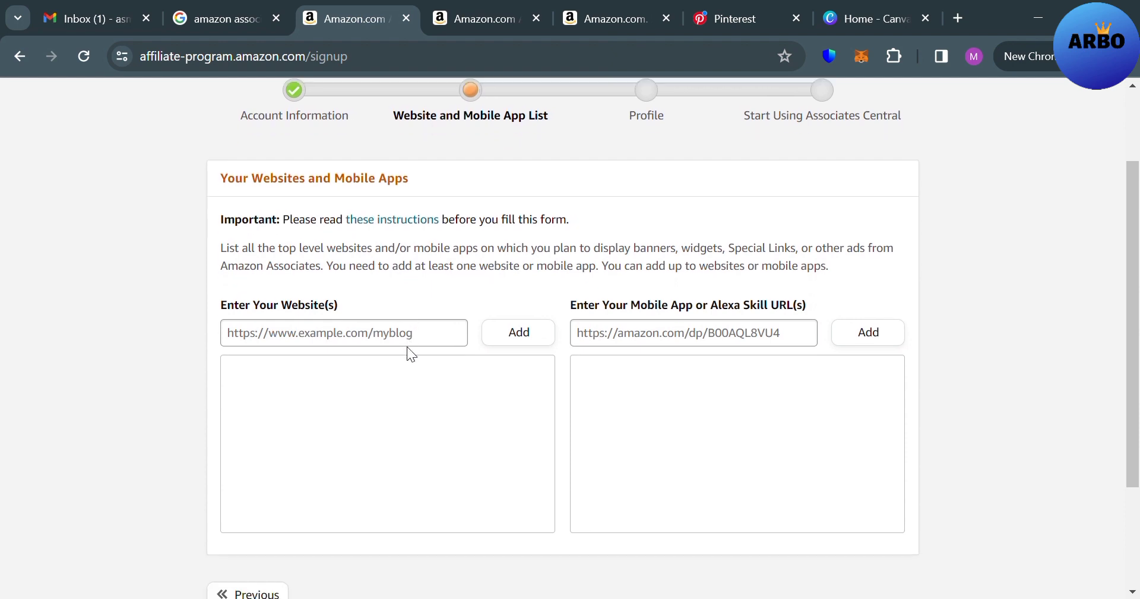
{"action": "scroll", "coordinate": [489, 443], "scroll_direction": "up", "scroll_amount": 2}
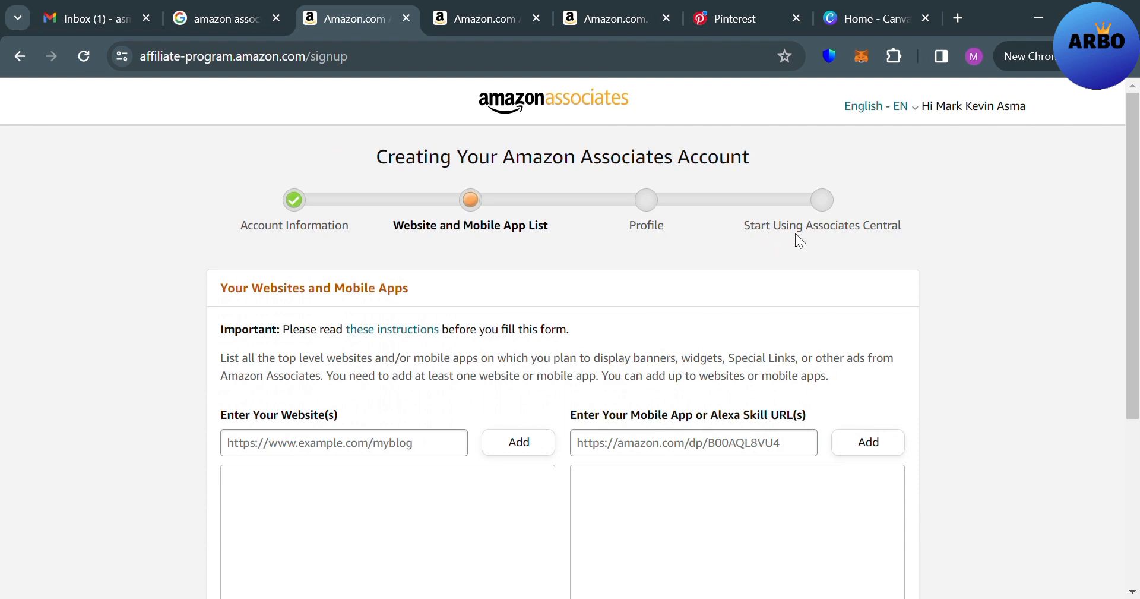
{"action": "left_click", "coordinate": [522, 20]}
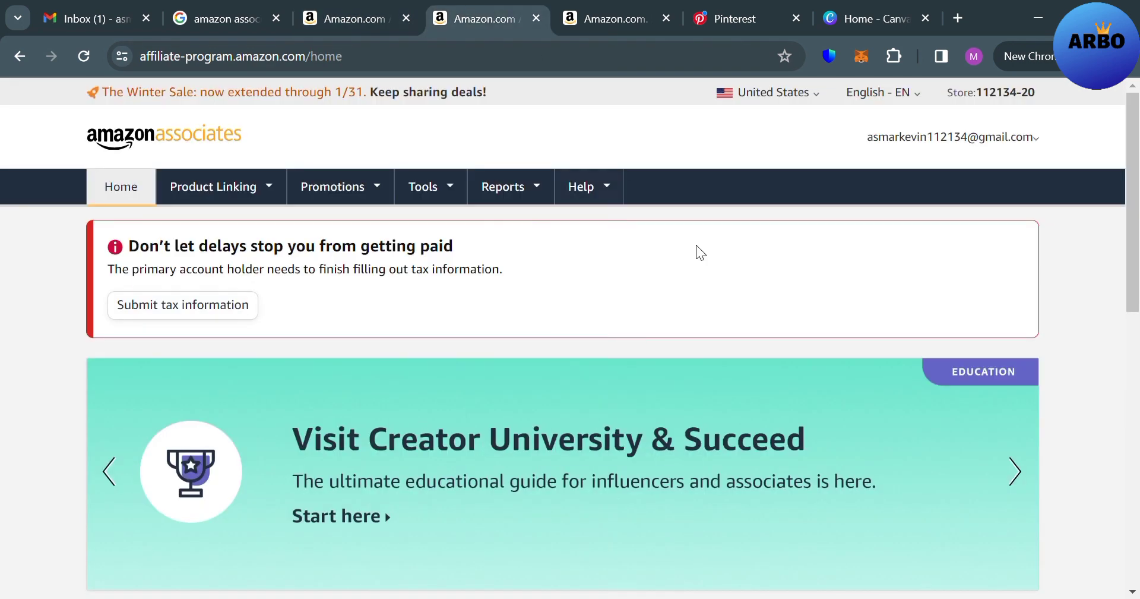
Step: Review the Associates earnings report and footer, then go to the Amazon.com storefront
{"action": "scroll", "coordinate": [757, 456], "scroll_direction": "down", "scroll_amount": 5}
{"action": "scroll", "coordinate": [757, 456], "scroll_direction": "down", "scroll_amount": 4}
{"action": "scroll", "coordinate": [757, 456], "scroll_direction": "up", "scroll_amount": 9}
{"action": "scroll", "coordinate": [757, 456], "scroll_direction": "down", "scroll_amount": 10}
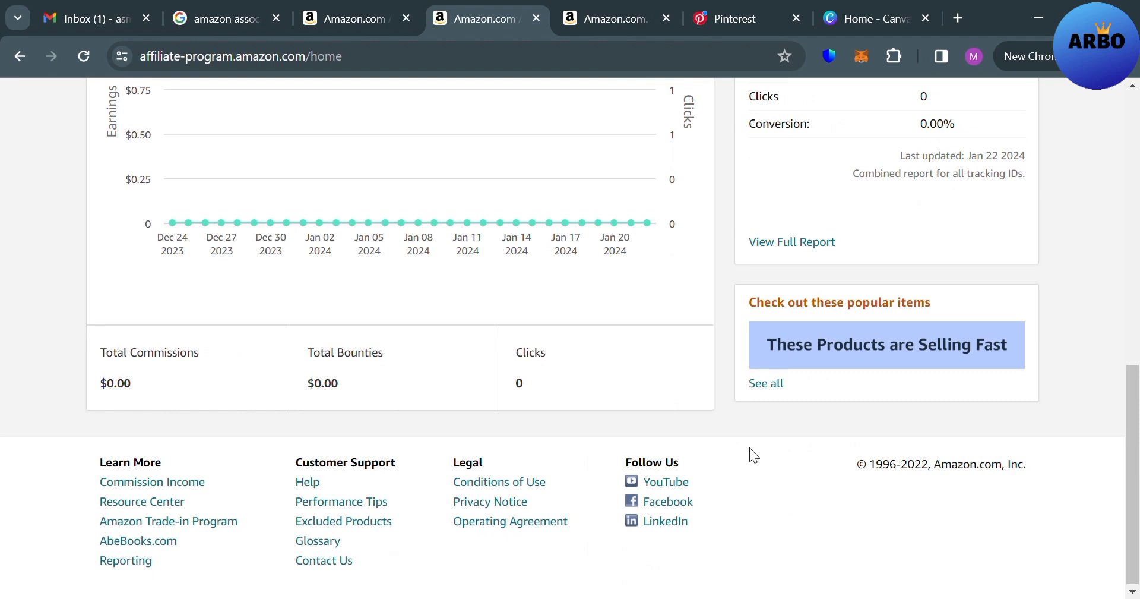
{"action": "scroll", "coordinate": [751, 451], "scroll_direction": "up", "scroll_amount": 1}
{"action": "scroll", "coordinate": [750, 451], "scroll_direction": "up", "scroll_amount": 7}
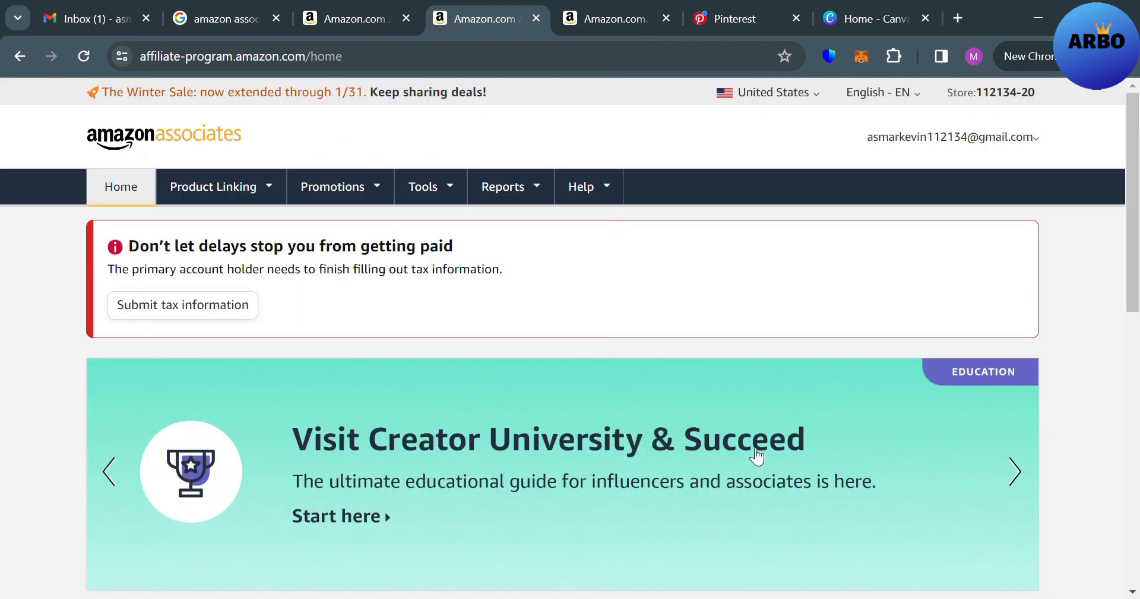
{"action": "left_click", "coordinate": [608, 10]}
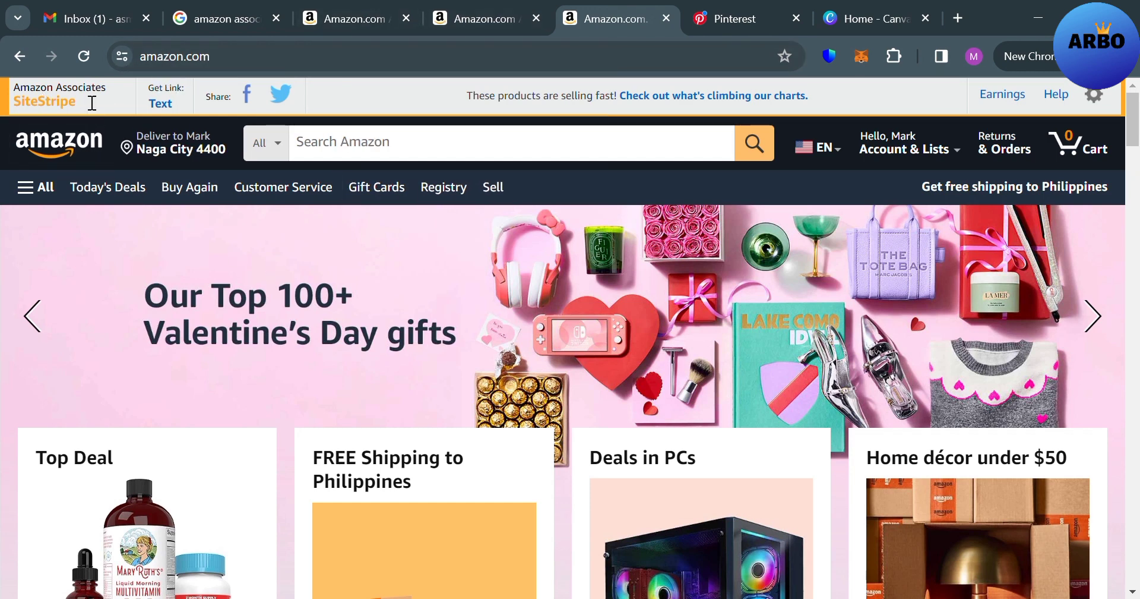
Step: Browse Amazon's home page and open the 'Upgrade your office furniture' results of chairs and desks
{"action": "scroll", "coordinate": [91, 103], "scroll_direction": "up", "scroll_amount": 5}
{"action": "scroll", "coordinate": [92, 102], "scroll_direction": "left", "scroll_amount": 2}
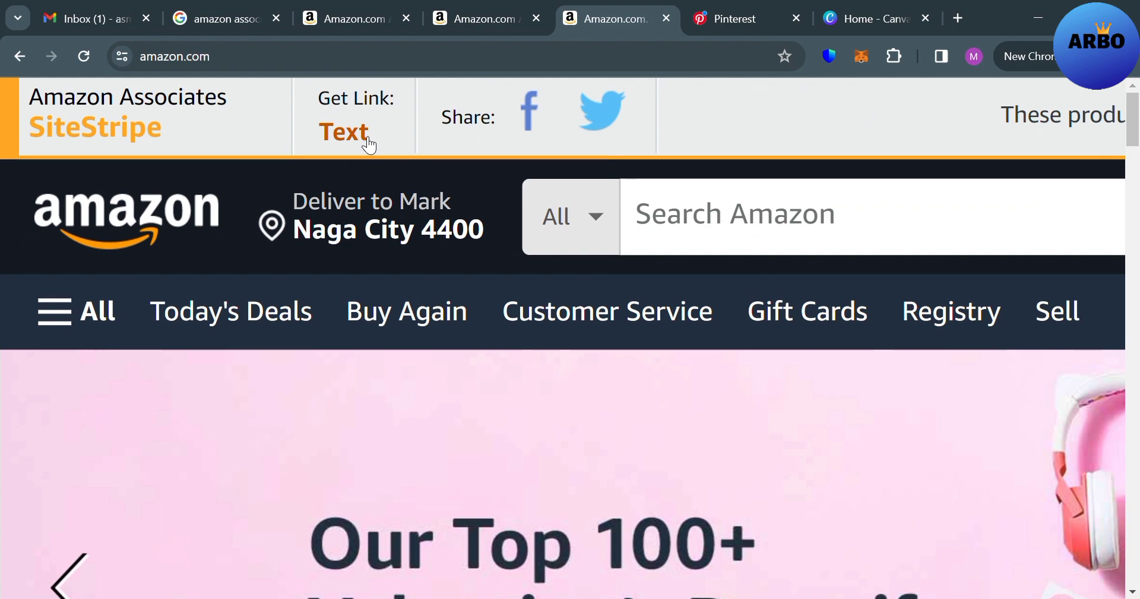
{"action": "scroll", "coordinate": [364, 144], "scroll_direction": "down", "scroll_amount": 5}
{"action": "scroll", "coordinate": [369, 144], "scroll_direction": "down", "scroll_amount": 2}
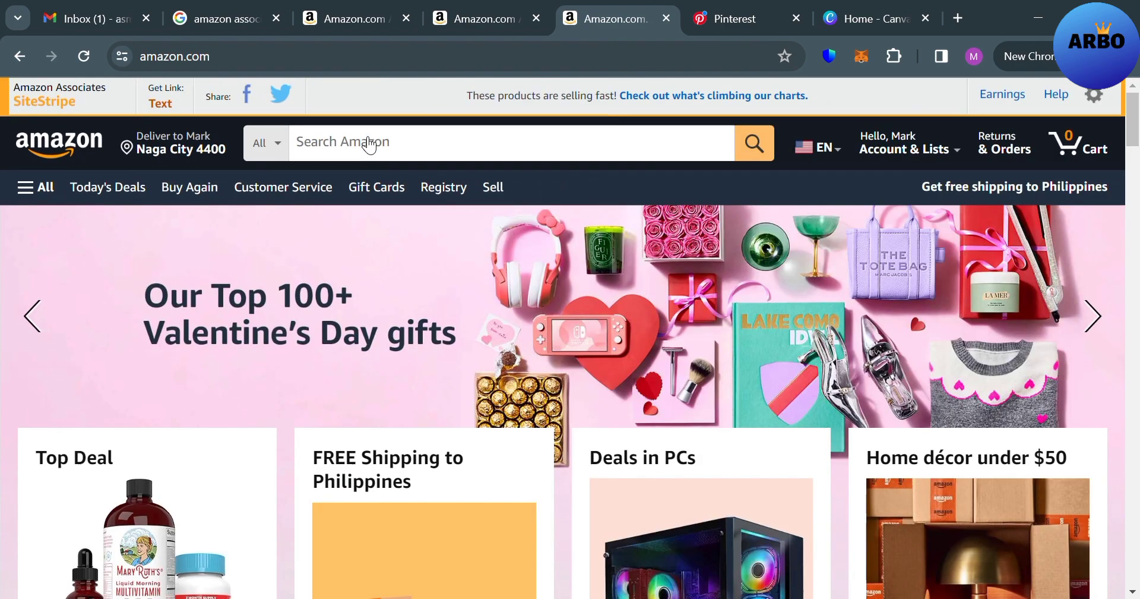
{"action": "scroll", "coordinate": [533, 409], "scroll_direction": "down", "scroll_amount": 2}
{"action": "scroll", "coordinate": [533, 408], "scroll_direction": "down", "scroll_amount": 8}
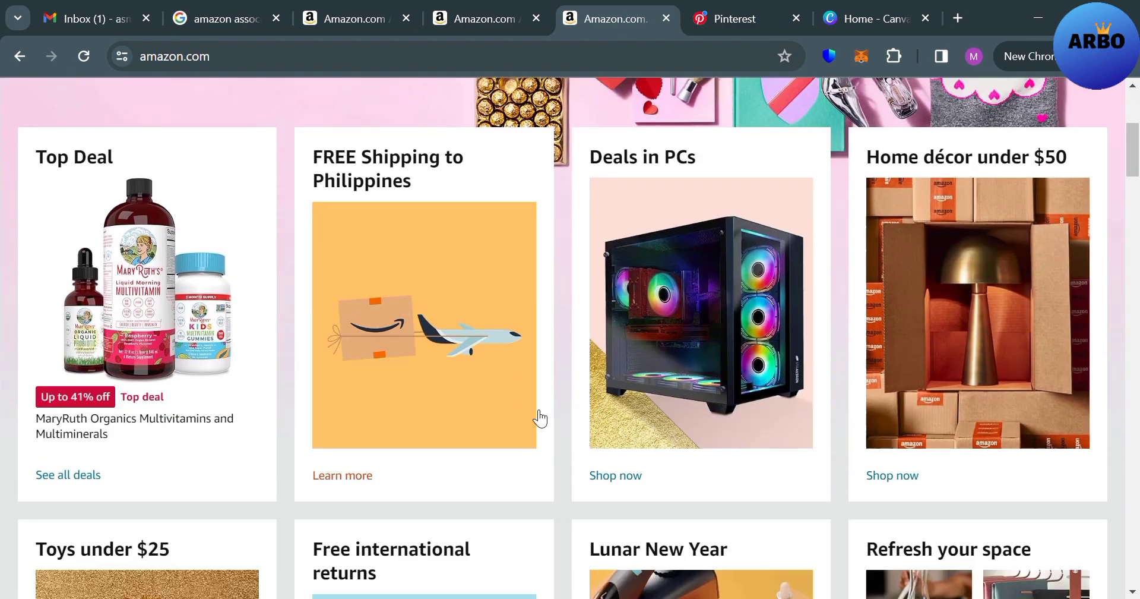
{"action": "scroll", "coordinate": [540, 419], "scroll_direction": "down", "scroll_amount": 10}
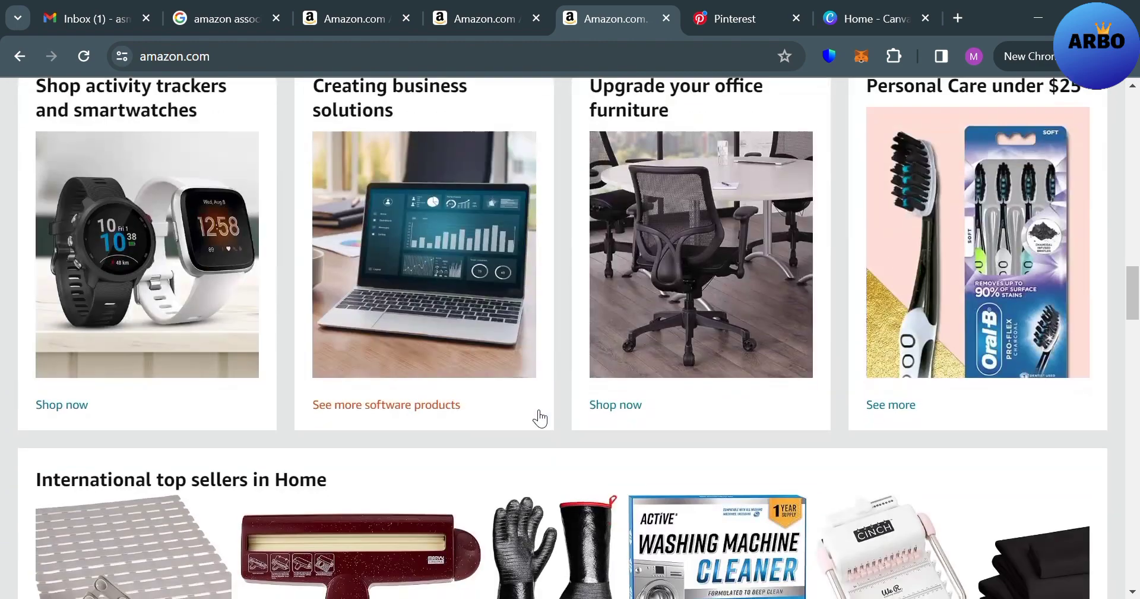
{"action": "left_click", "coordinate": [736, 325]}
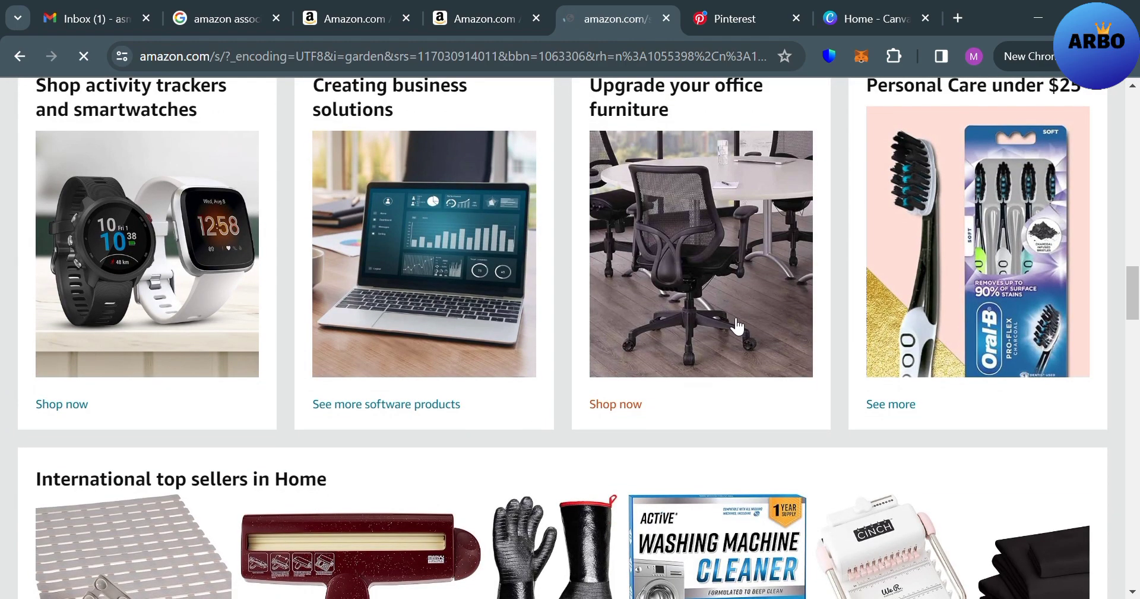
{"action": "scroll", "coordinate": [478, 438], "scroll_direction": "down", "scroll_amount": 3}
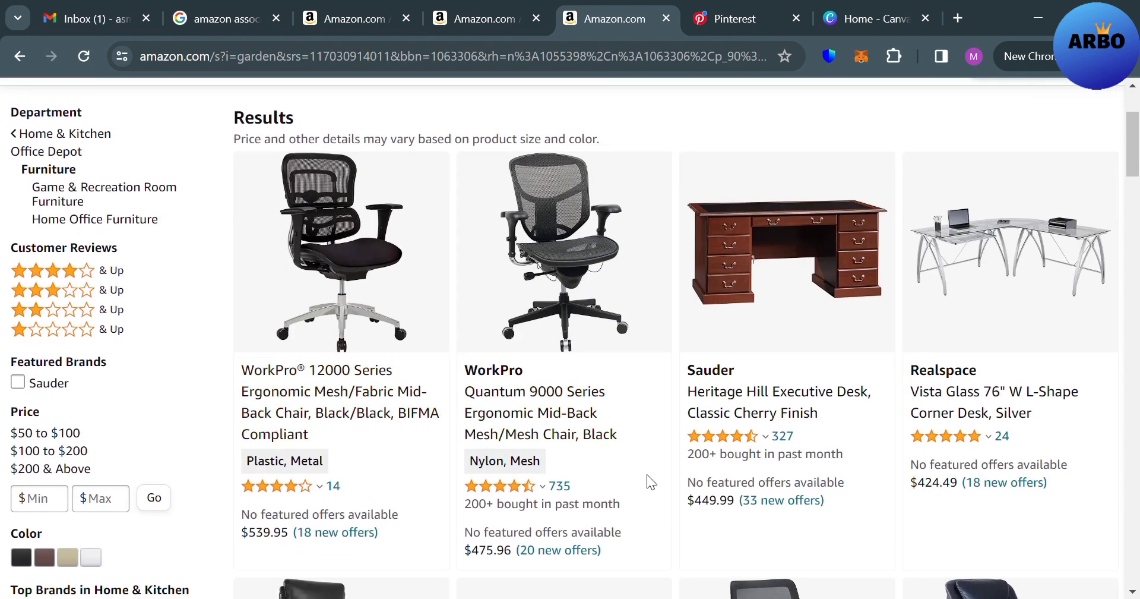
{"action": "scroll", "coordinate": [646, 474], "scroll_direction": "down", "scroll_amount": 8}
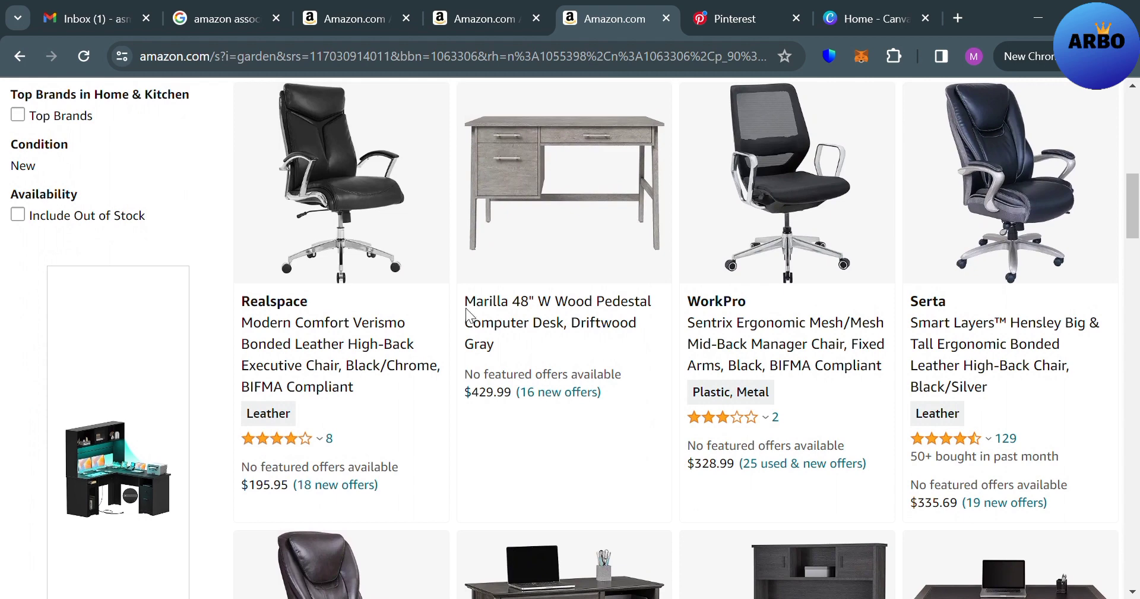
Step: Open the Realspace leather executive chair page and generate a SiteStripe short text link
{"action": "left_click", "coordinate": [363, 220]}
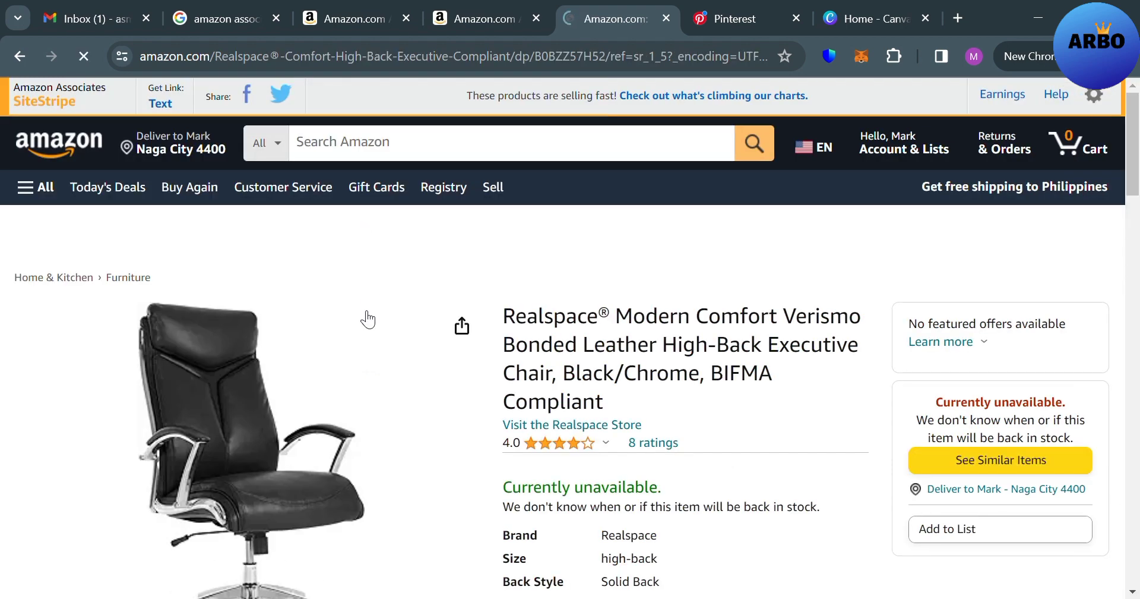
{"action": "mouse_move", "coordinate": [364, 414]}
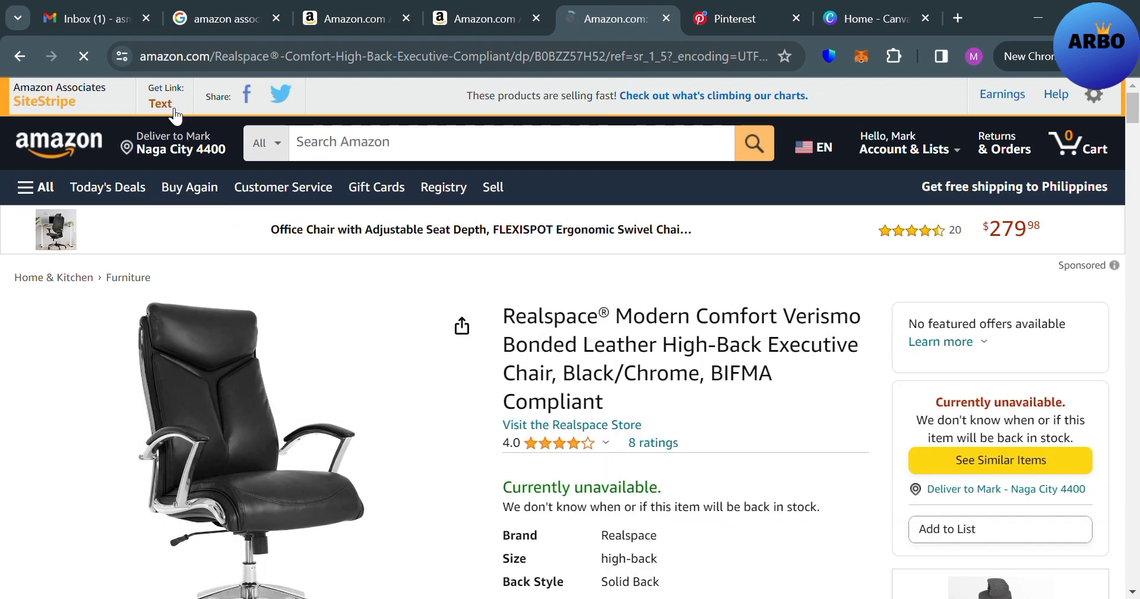
{"action": "left_click", "coordinate": [174, 112]}
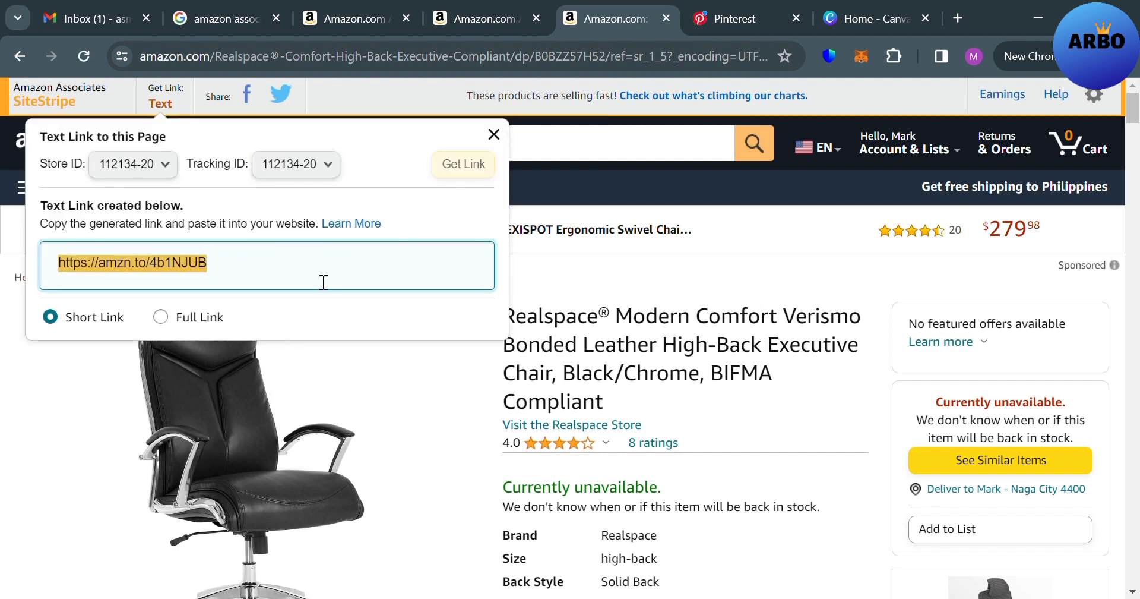
{"action": "left_click", "coordinate": [159, 316]}
{"action": "left_click", "coordinate": [89, 321]}
Step: Copy the short affiliate link and go to Pinterest
{"action": "left_click", "coordinate": [473, 166]}
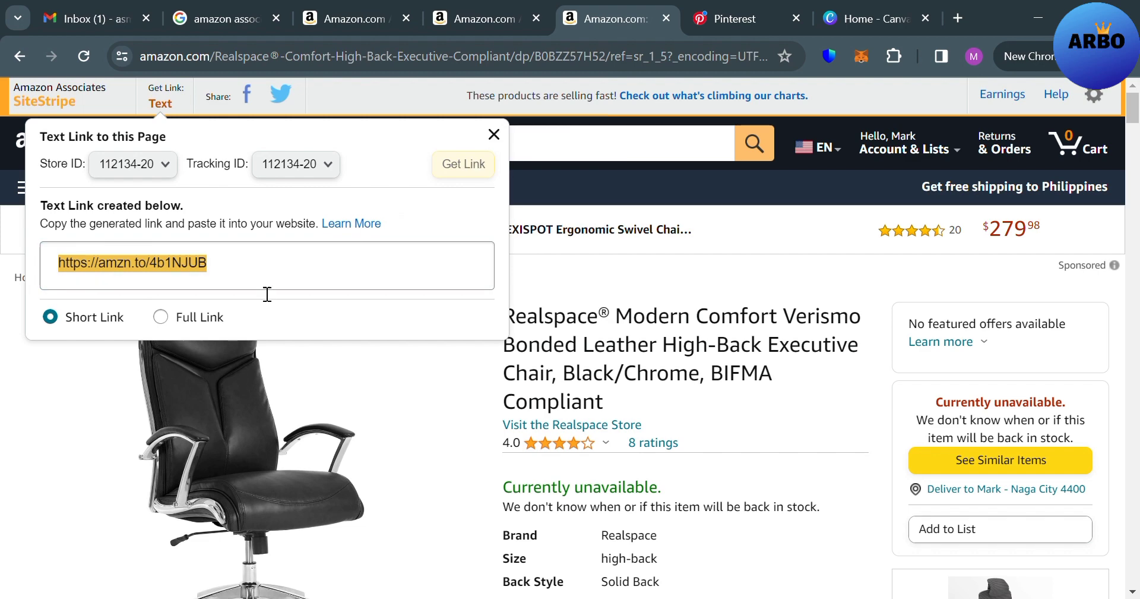
{"action": "left_click", "coordinate": [250, 286]}
{"action": "key", "text": "ctrl+c"}
{"action": "left_click", "coordinate": [746, 9]}
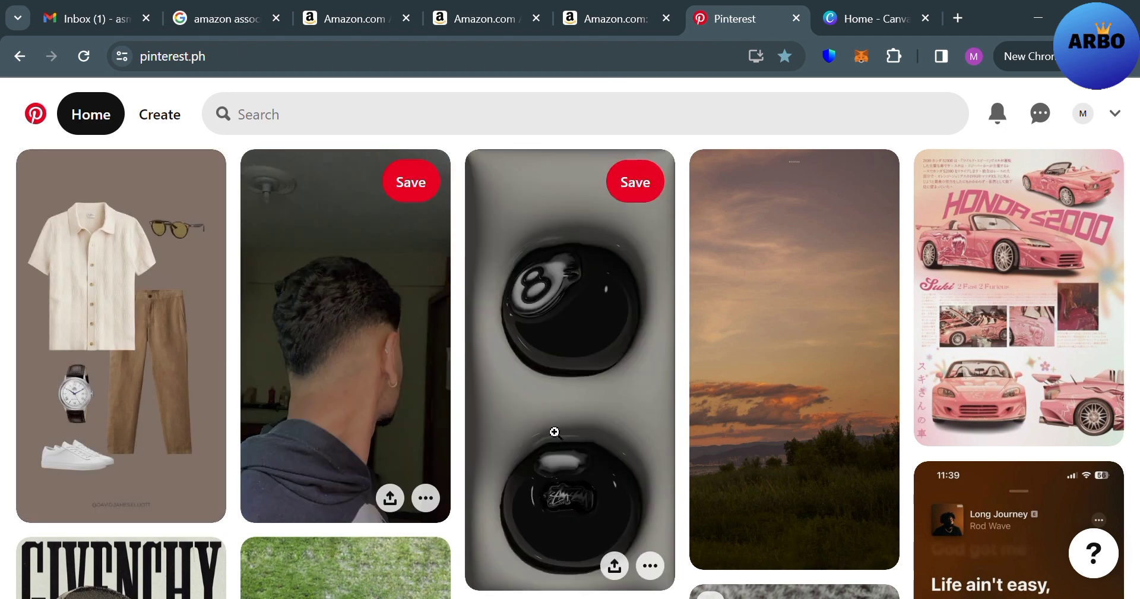
Step: Open Pinterest's Create Pin page from the profile, then bring Canva to the front
{"action": "left_click", "coordinate": [1083, 114]}
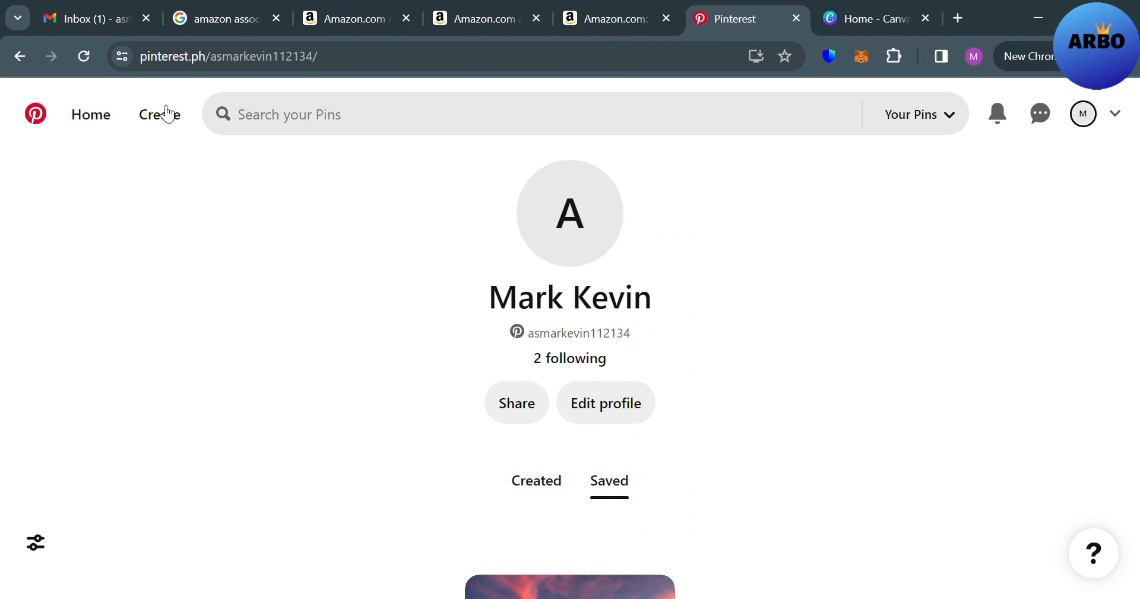
{"action": "left_click", "coordinate": [171, 128]}
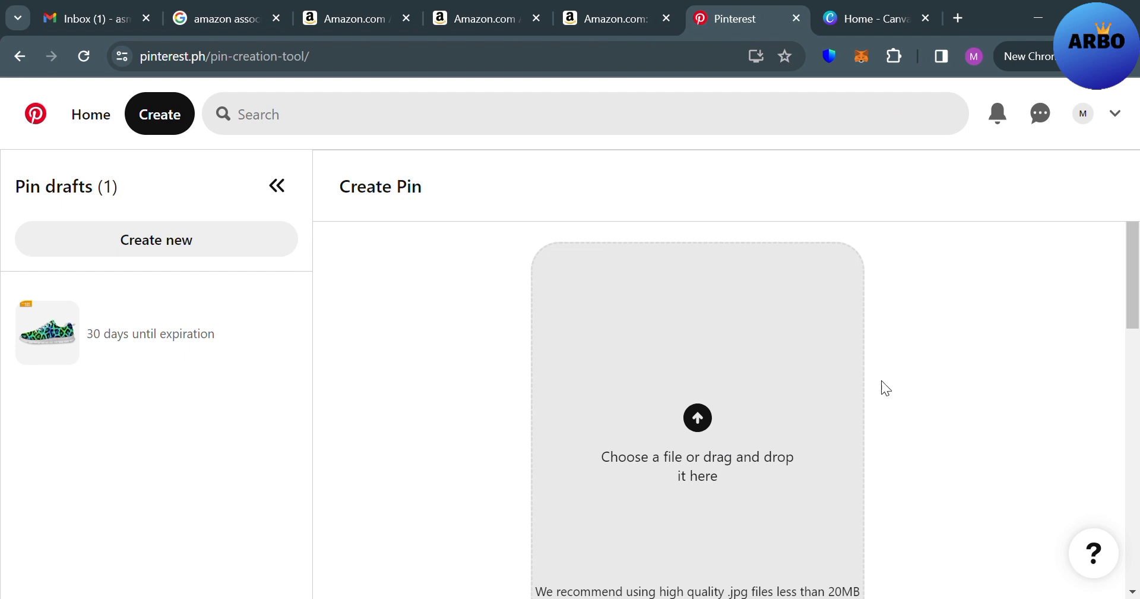
{"action": "scroll", "coordinate": [684, 393], "scroll_direction": "down", "scroll_amount": 4}
{"action": "scroll", "coordinate": [683, 392], "scroll_direction": "up", "scroll_amount": 3}
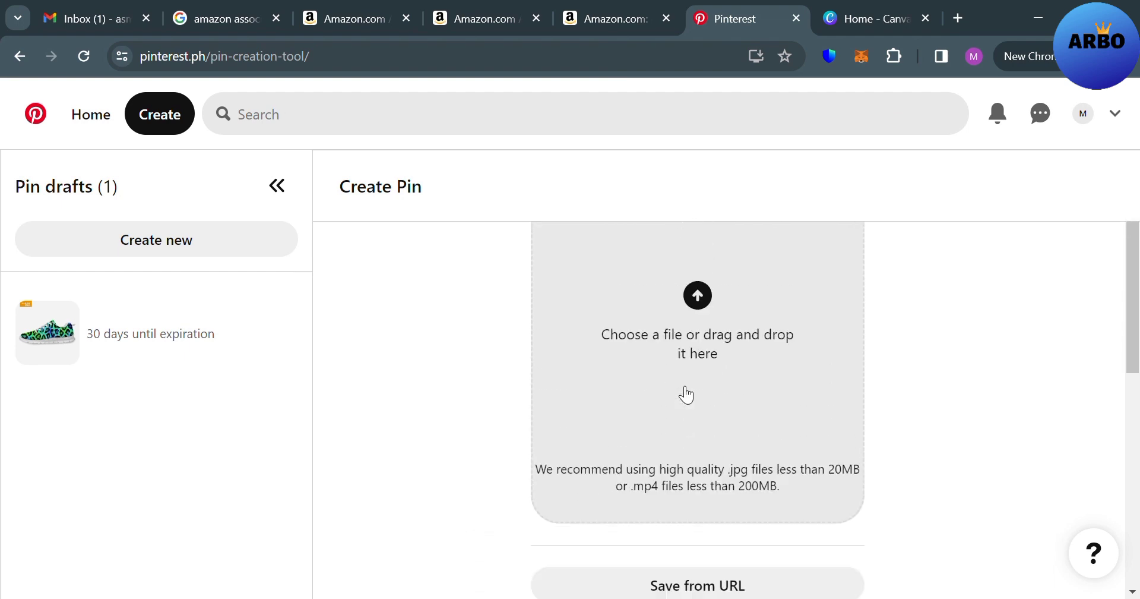
{"action": "scroll", "coordinate": [683, 393], "scroll_direction": "down", "scroll_amount": 1}
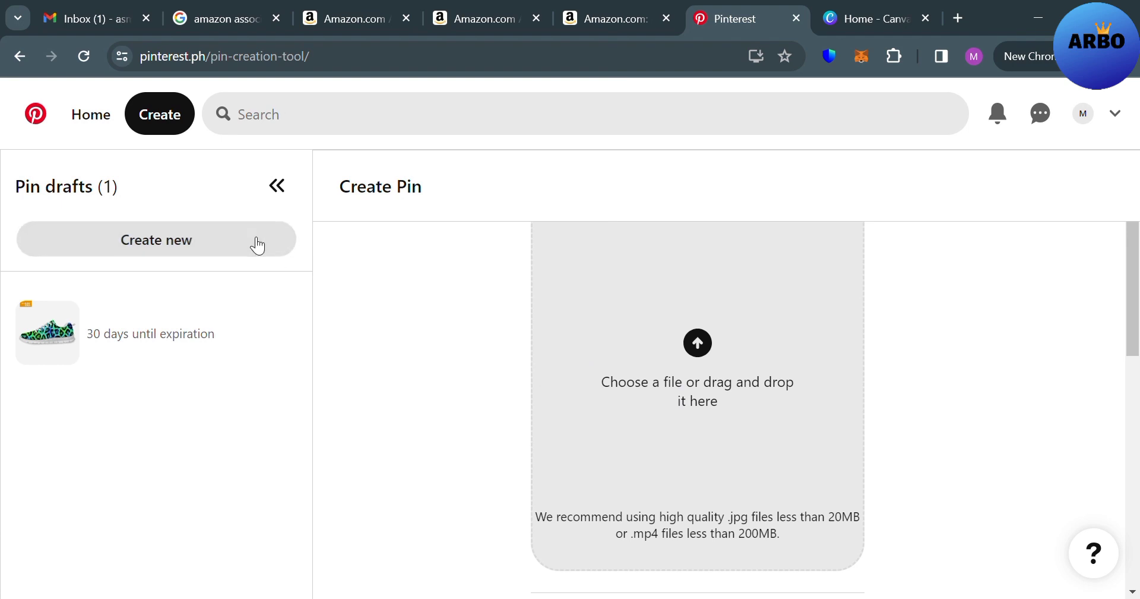
{"action": "key", "text": "ctrl+Tab"}
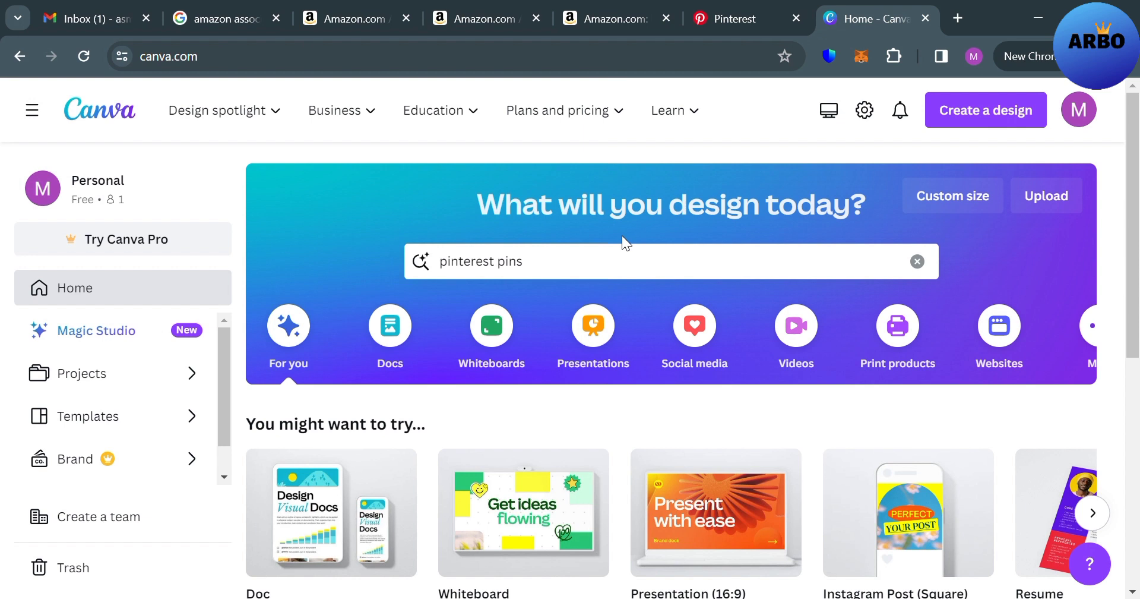
Step: Search Canva templates for Pinterest pins
{"action": "left_click", "coordinate": [628, 267]}
{"action": "key", "text": "Return"}
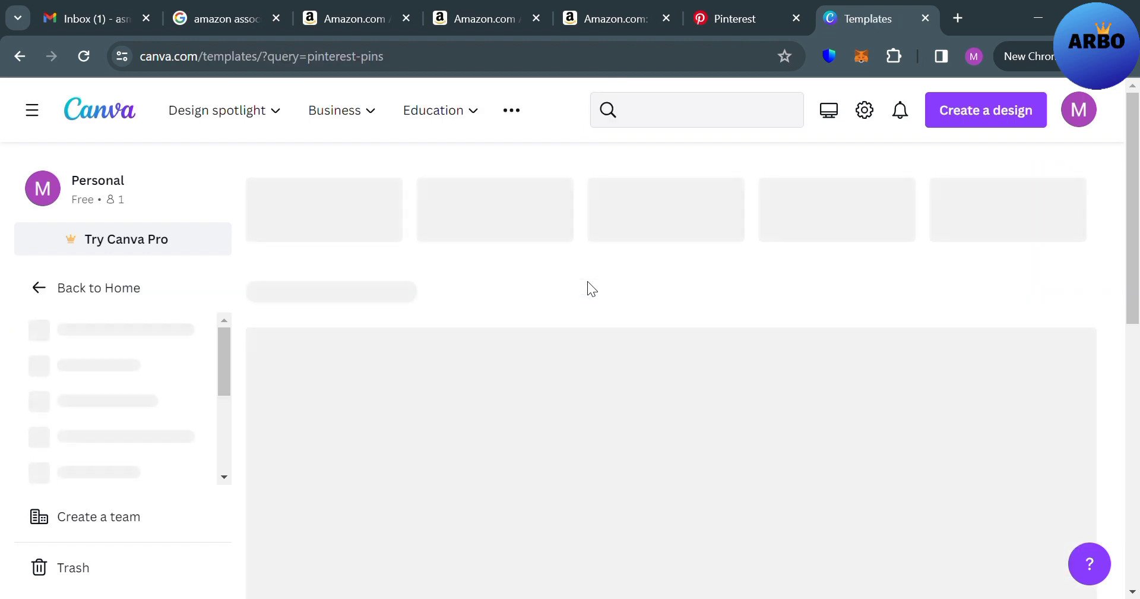
{"action": "scroll", "coordinate": [654, 423], "scroll_direction": "down", "scroll_amount": 5}
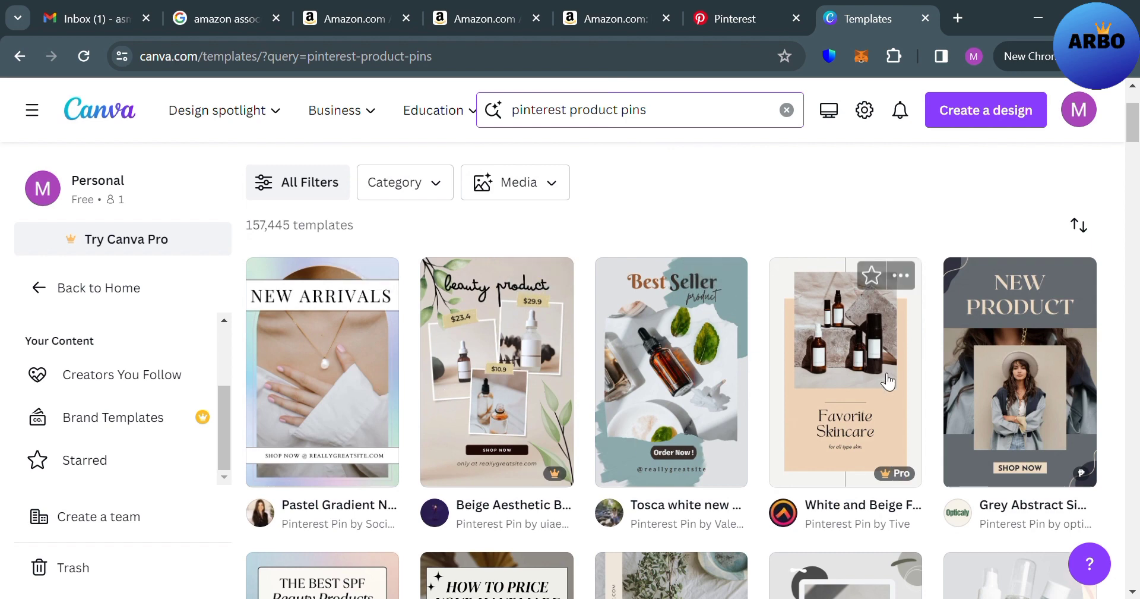
Step: Start a design from the Tosca white serum pin template, then view the Amazon chair page
{"action": "left_click", "coordinate": [707, 424]}
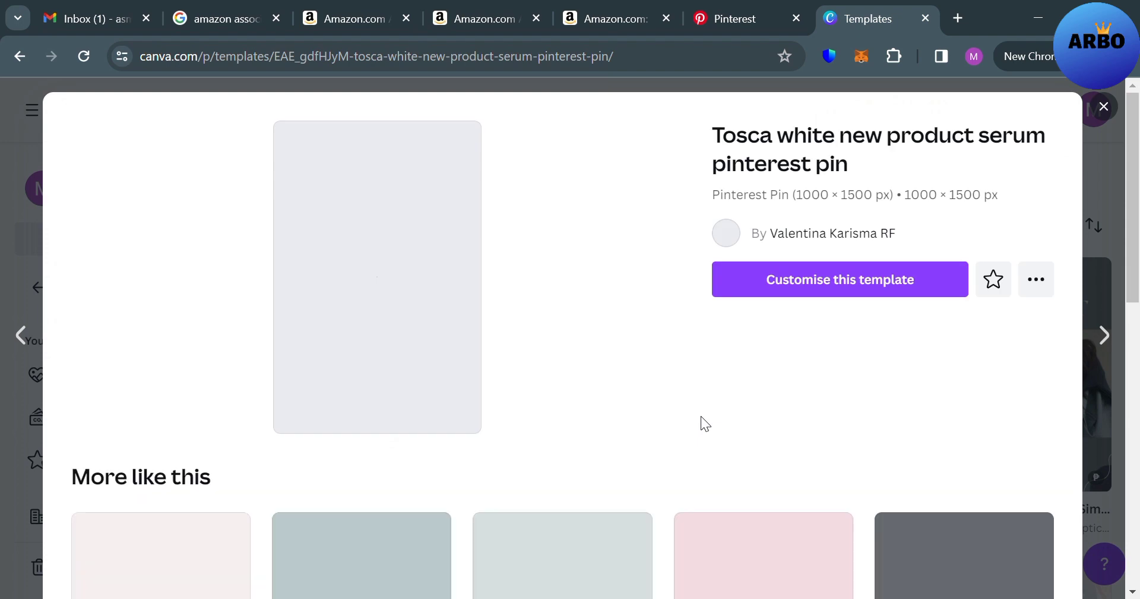
{"action": "left_click", "coordinate": [878, 298]}
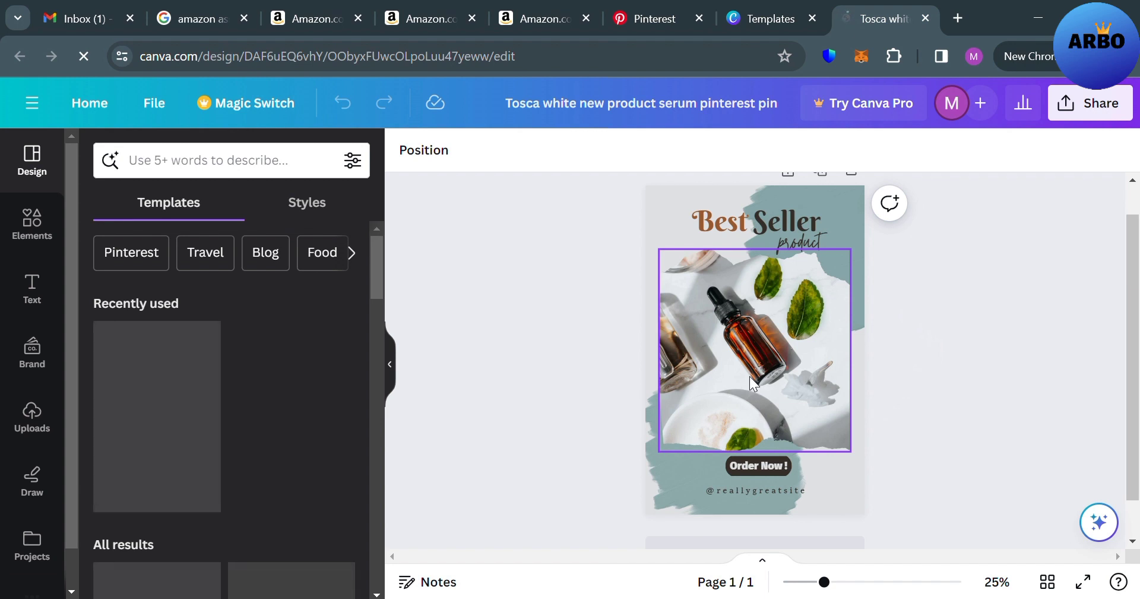
{"action": "left_click", "coordinate": [749, 376]}
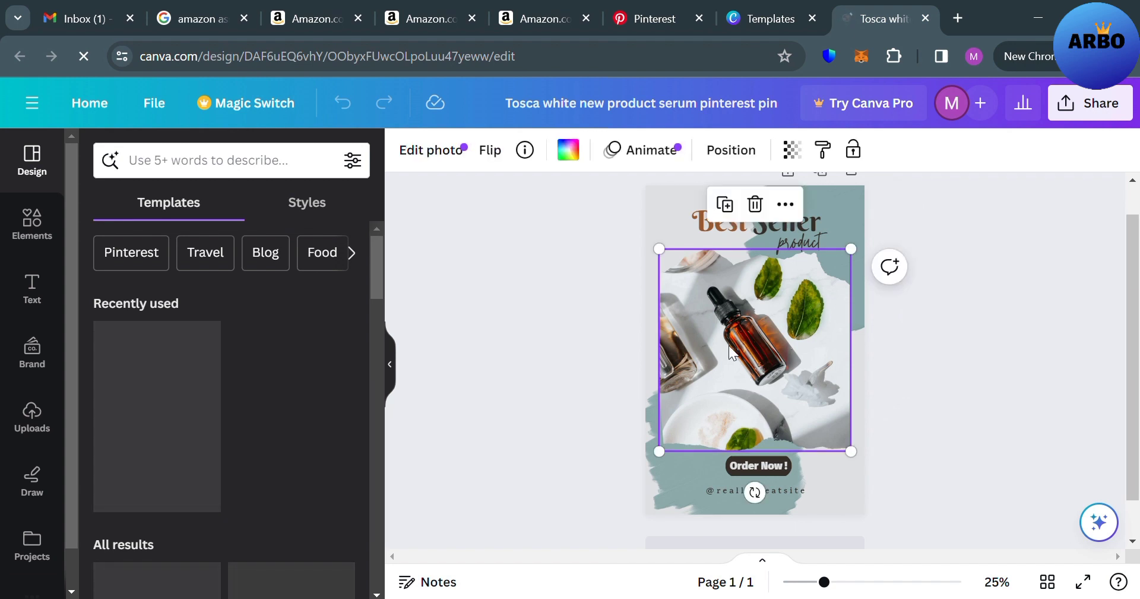
{"action": "left_click", "coordinate": [557, 4]}
{"action": "scroll", "coordinate": [235, 507], "scroll_direction": "down", "scroll_amount": 3}
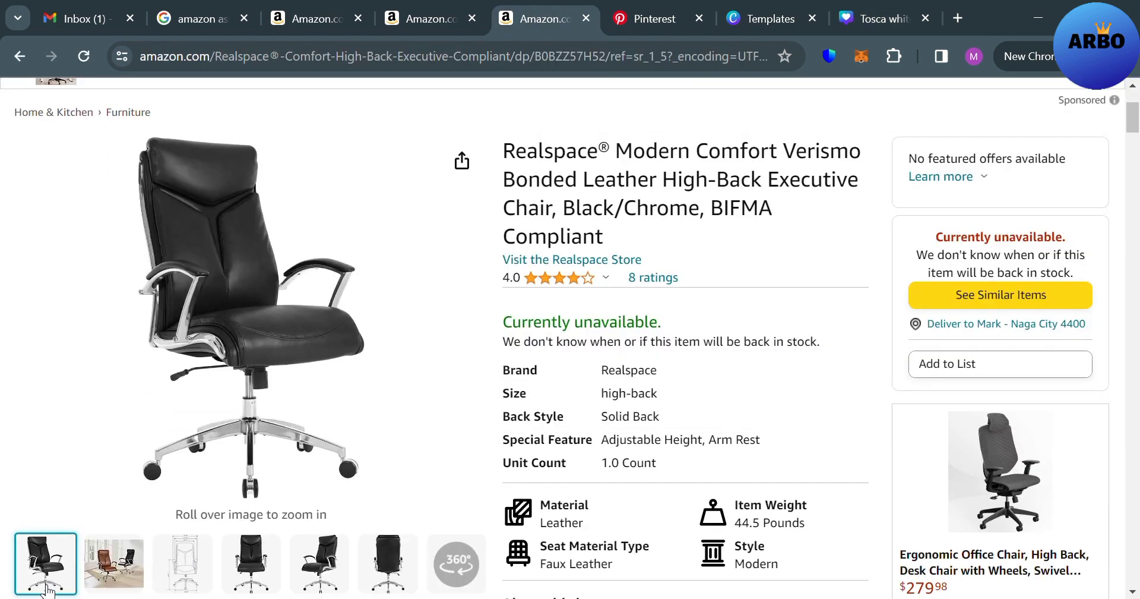
Step: Inspect the Realspace chair's front-view product photo, then return to the Canva design
{"action": "mouse_move", "coordinate": [240, 293]}
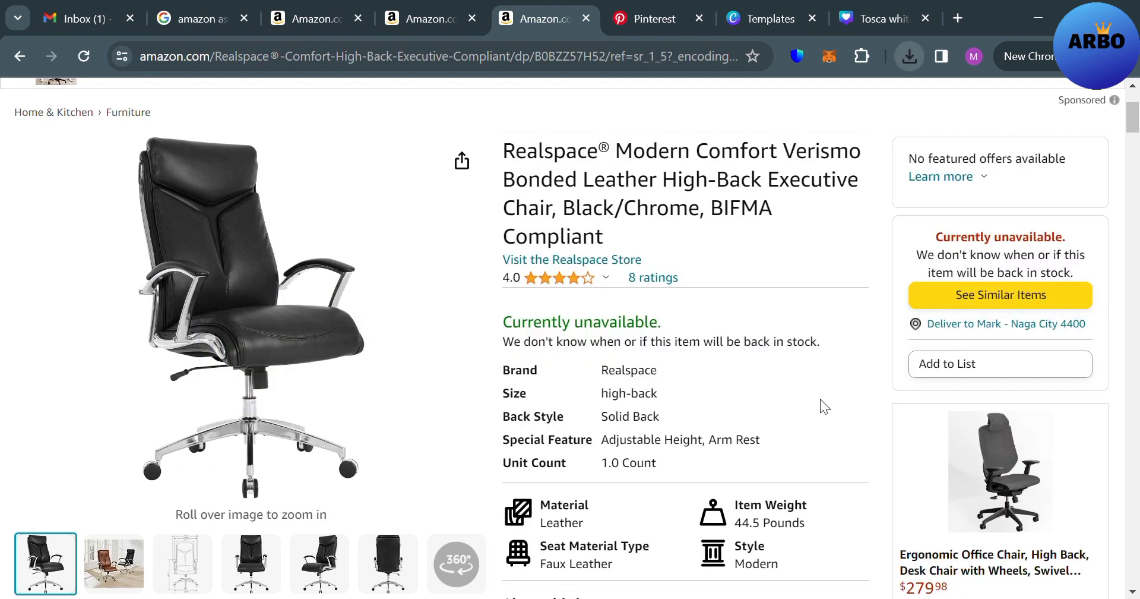
{"action": "left_click", "coordinate": [869, 8]}
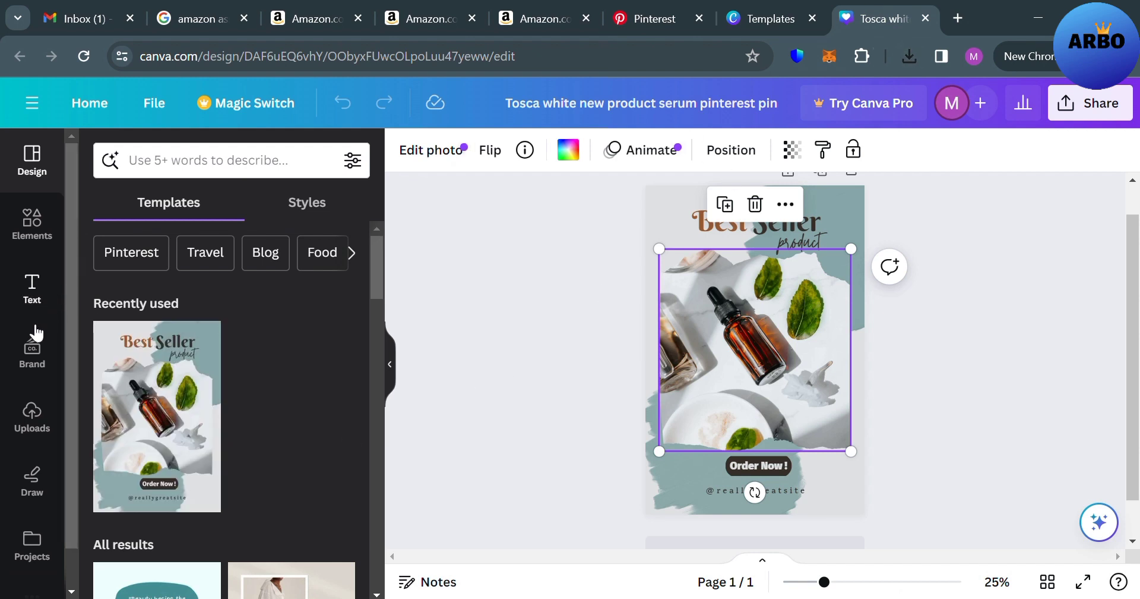
Step: Replace the serum photo in the pin's main frame with the uploaded black leather chair image
{"action": "left_click", "coordinate": [36, 437]}
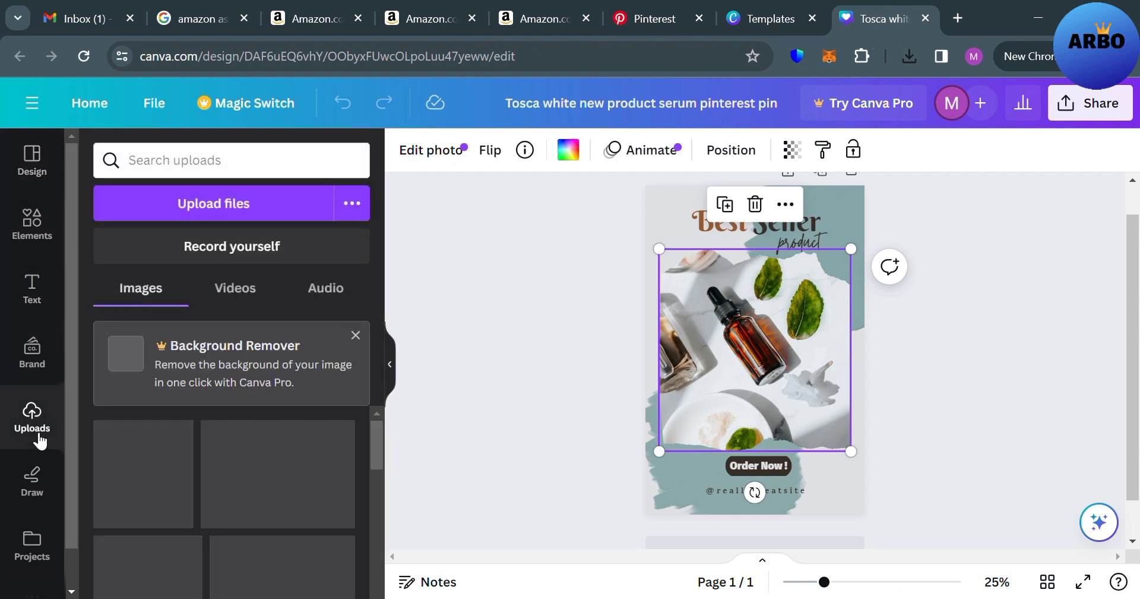
{"action": "left_click", "coordinate": [127, 474]}
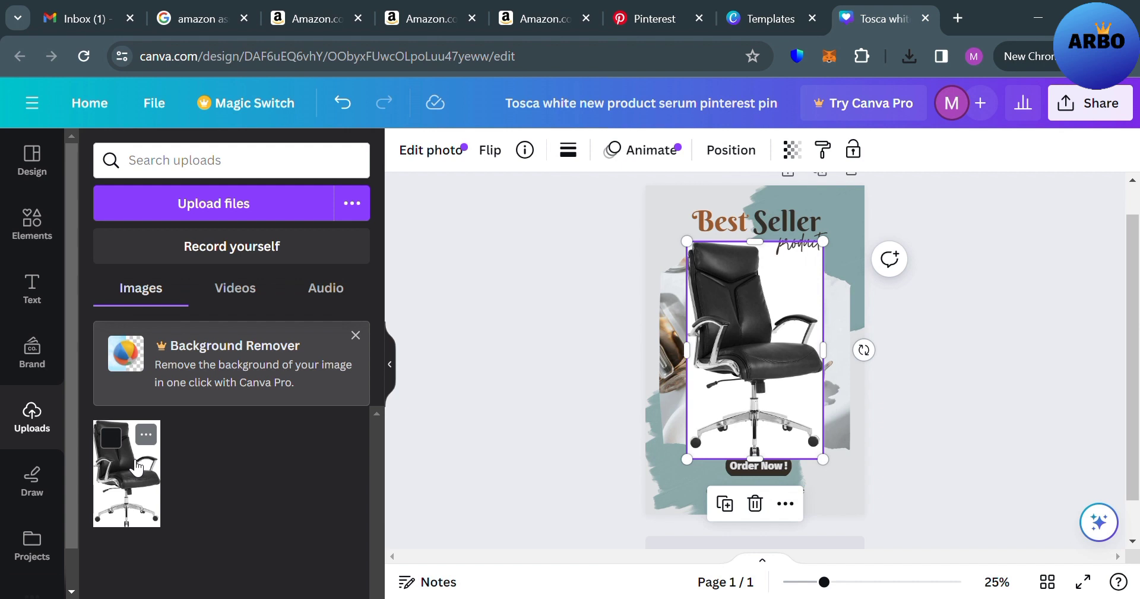
{"action": "left_click_drag", "start_coordinate": [772, 373], "coordinate": [753, 355]}
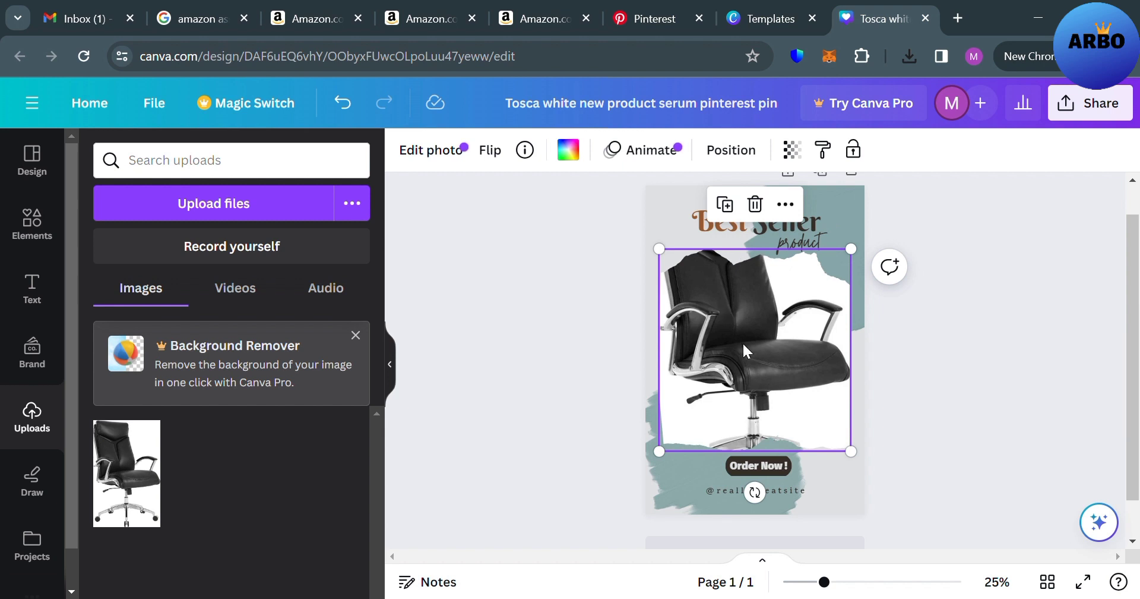
{"action": "left_click", "coordinate": [947, 395]}
{"action": "left_click", "coordinate": [826, 359]}
{"action": "left_click", "coordinate": [797, 497]}
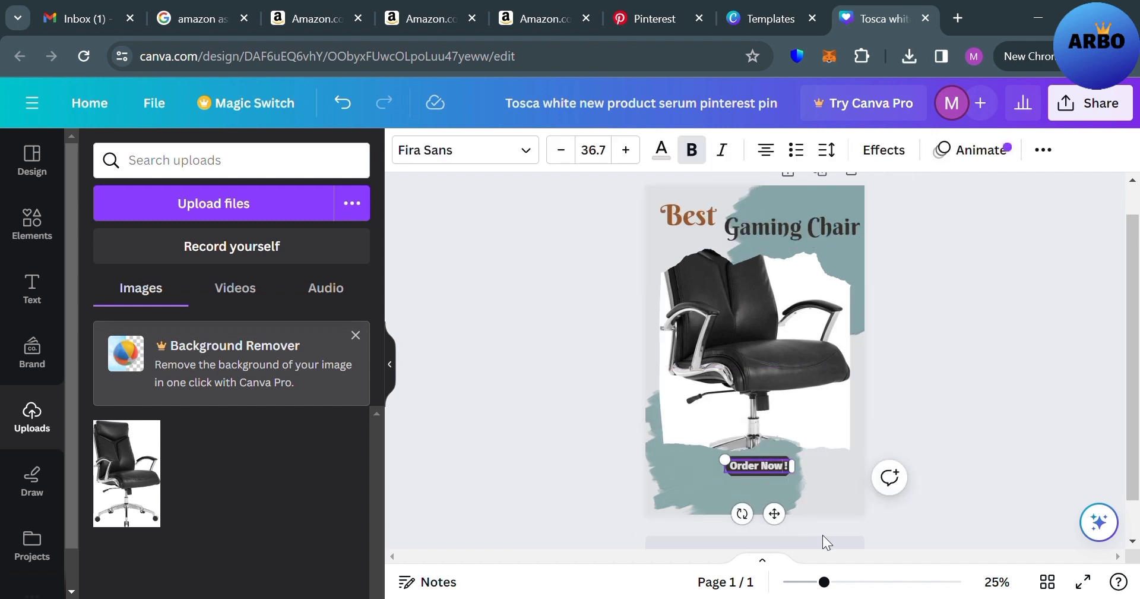
{"action": "key", "text": "Return"}
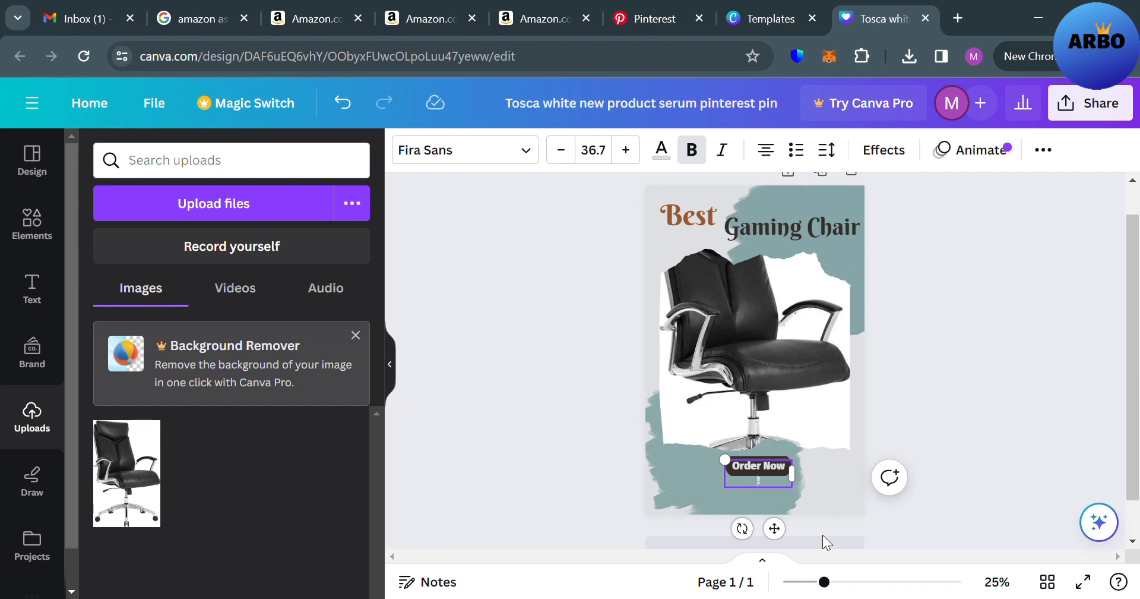
{"action": "type", "text": "on AMAzon"}
Step: Finish the button text as 'Order Now on Amazon!' and open the design's Share panel
{"action": "scroll", "coordinate": [822, 534], "scroll_direction": "up", "scroll_amount": 2}
{"action": "left_click", "coordinate": [831, 512]}
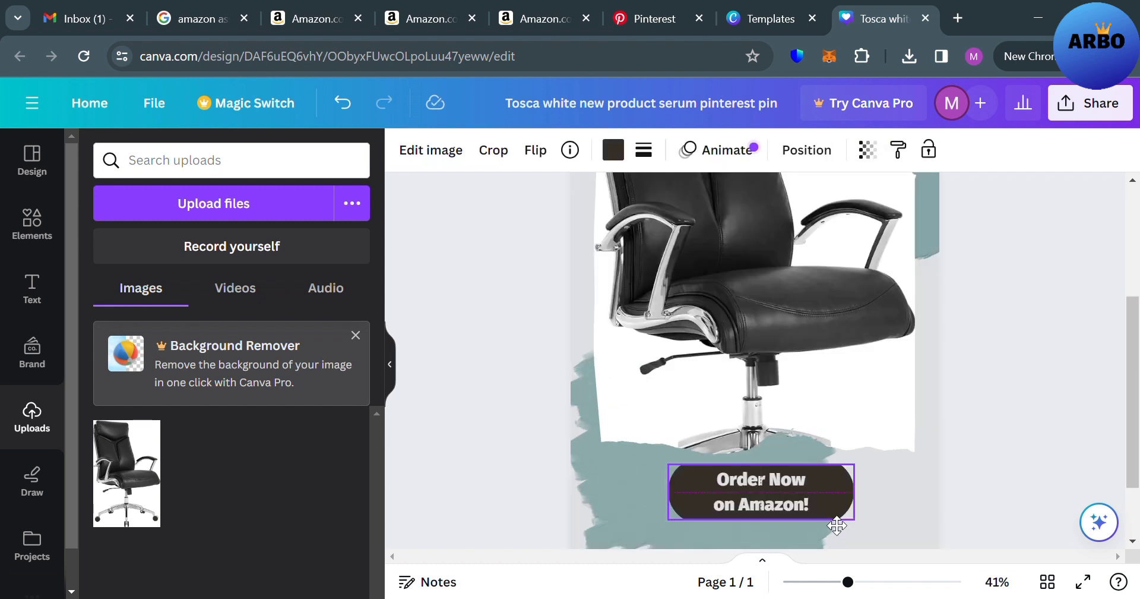
{"action": "left_click", "coordinate": [990, 518]}
{"action": "scroll", "coordinate": [990, 517], "scroll_direction": "up", "scroll_amount": 2}
{"action": "scroll", "coordinate": [990, 517], "scroll_direction": "down", "scroll_amount": 2}
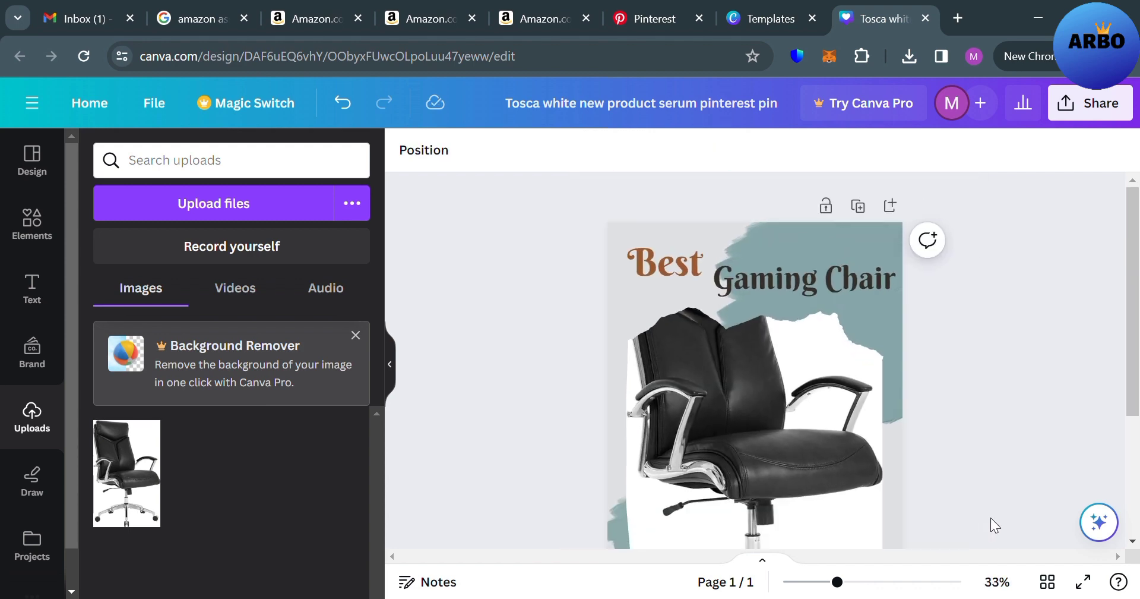
{"action": "scroll", "coordinate": [990, 518], "scroll_direction": "down", "scroll_amount": 4}
{"action": "scroll", "coordinate": [991, 518], "scroll_direction": "up", "scroll_amount": 2}
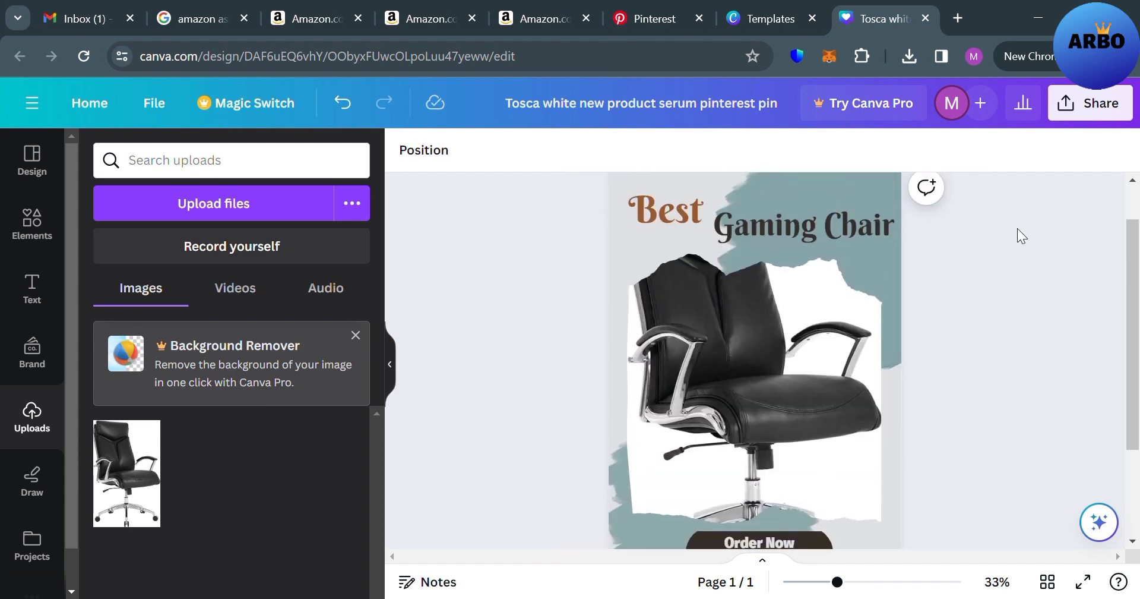
{"action": "left_click", "coordinate": [1124, 117]}
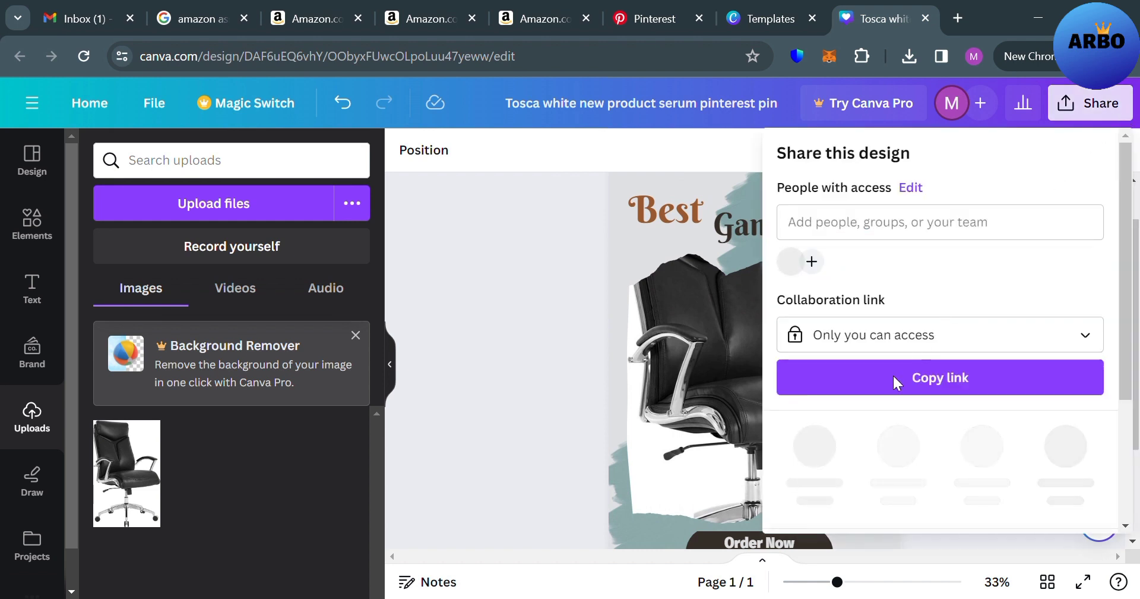
Step: Download the chair pin as a 1,000 × 1,500 px PNG and hide the side panel
{"action": "scroll", "coordinate": [944, 301], "scroll_direction": "down", "scroll_amount": 3}
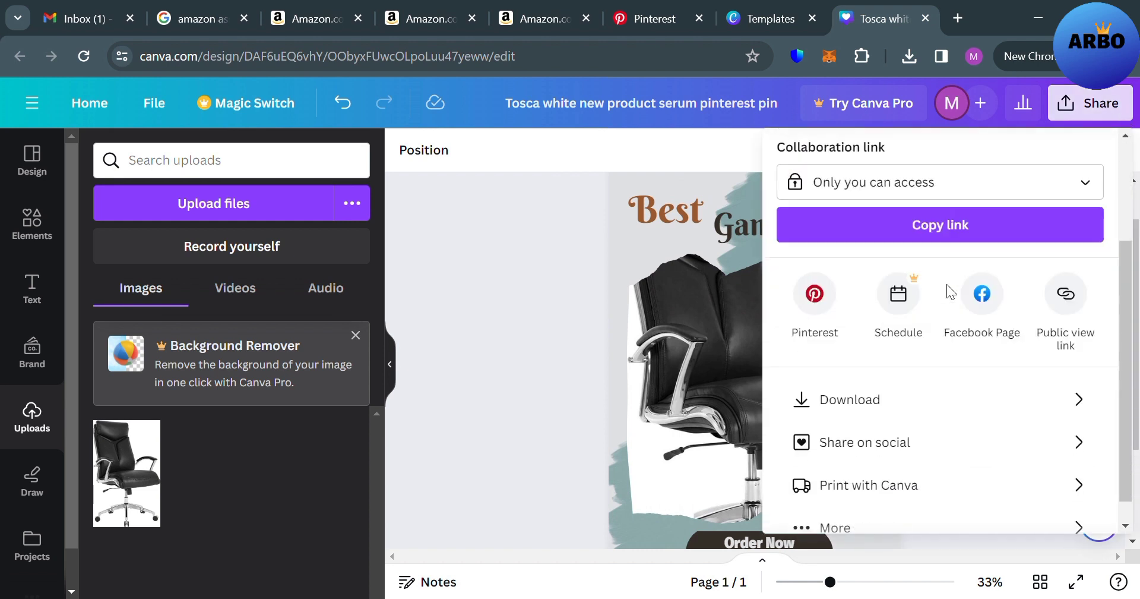
{"action": "left_click", "coordinate": [1078, 372]}
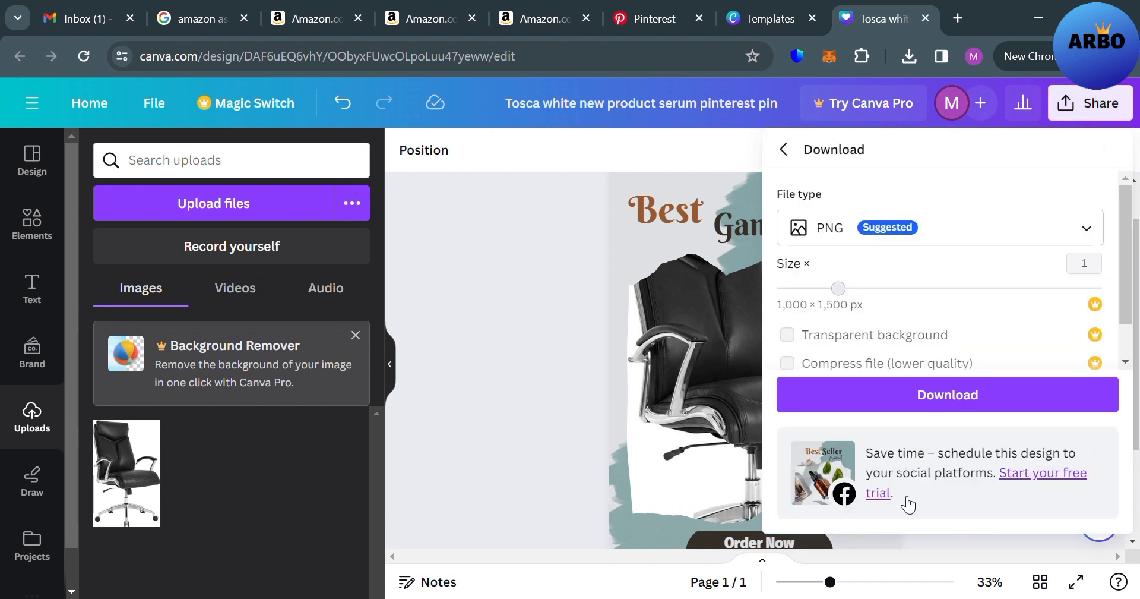
{"action": "left_click", "coordinate": [878, 398]}
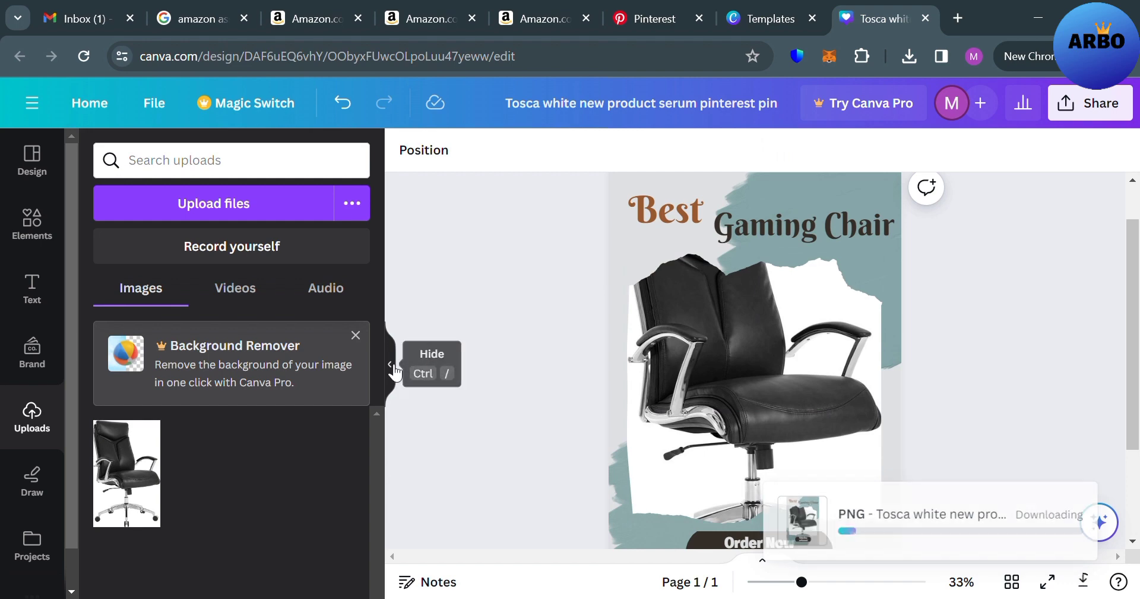
{"action": "left_click", "coordinate": [390, 363]}
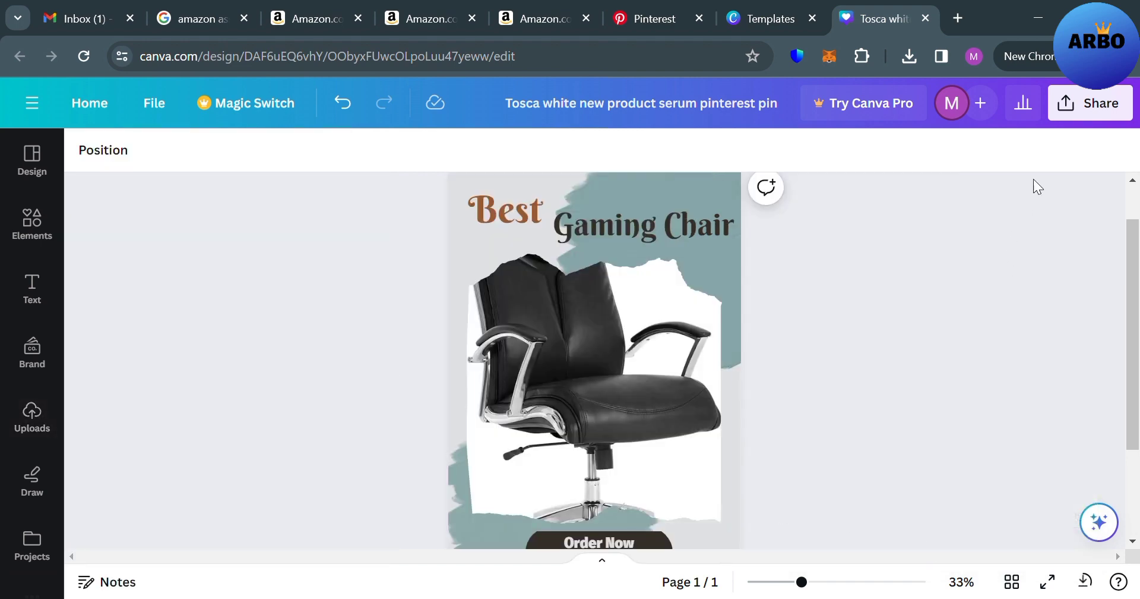
{"action": "scroll", "coordinate": [843, 408], "scroll_direction": "down", "scroll_amount": 5}
{"action": "scroll", "coordinate": [843, 408], "scroll_direction": "down", "scroll_amount": 3}
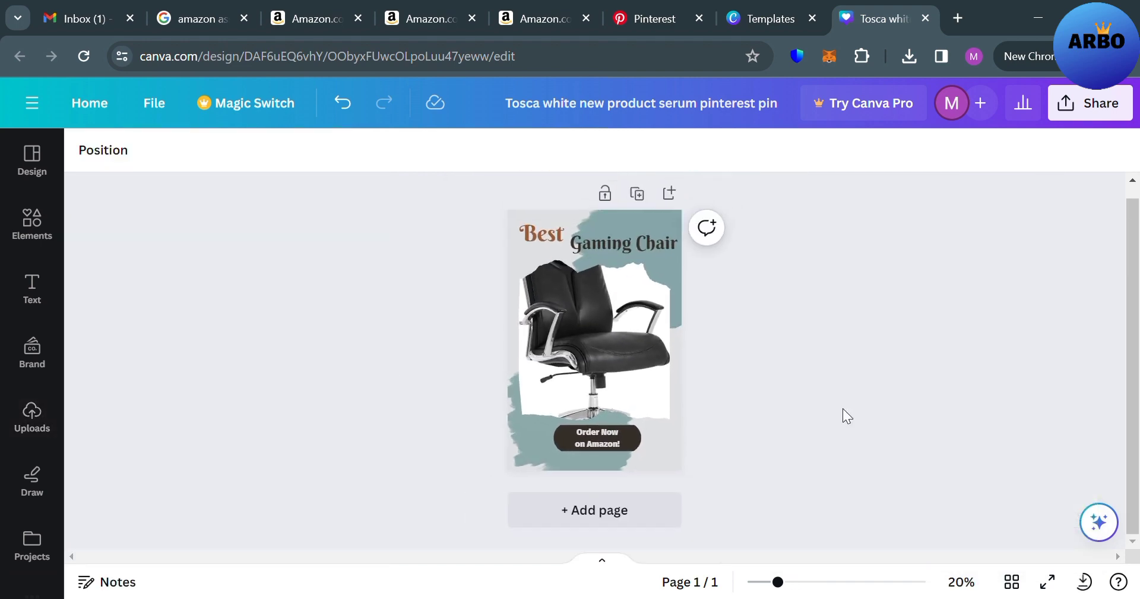
Step: Go to the Pinterest pin draft and select its Title field
{"action": "left_click", "coordinate": [654, 18]}
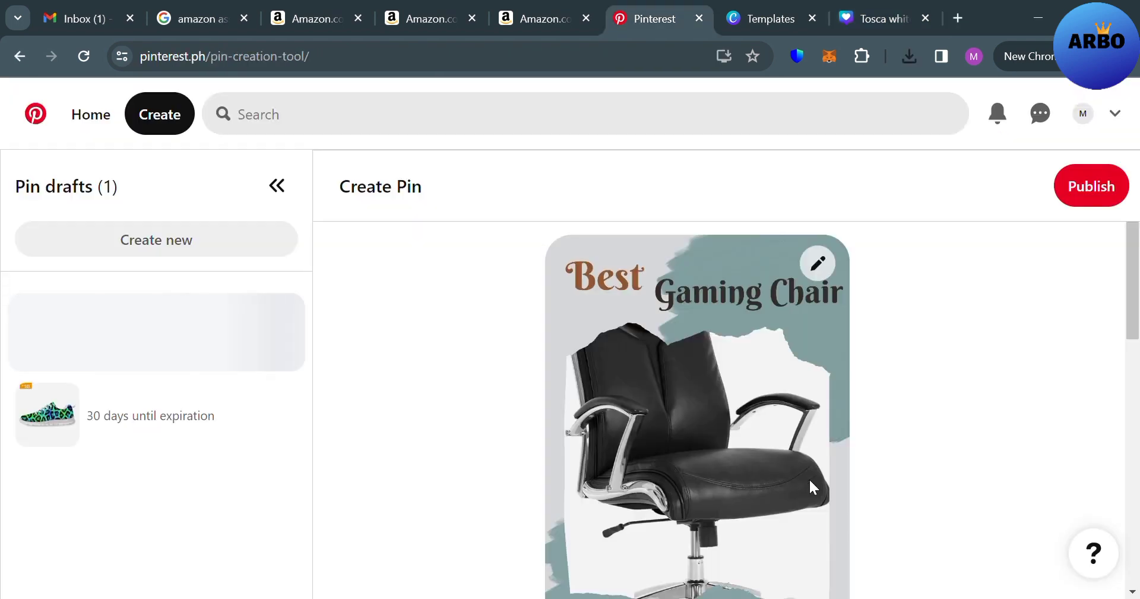
{"action": "scroll", "coordinate": [810, 479], "scroll_direction": "down", "scroll_amount": 10}
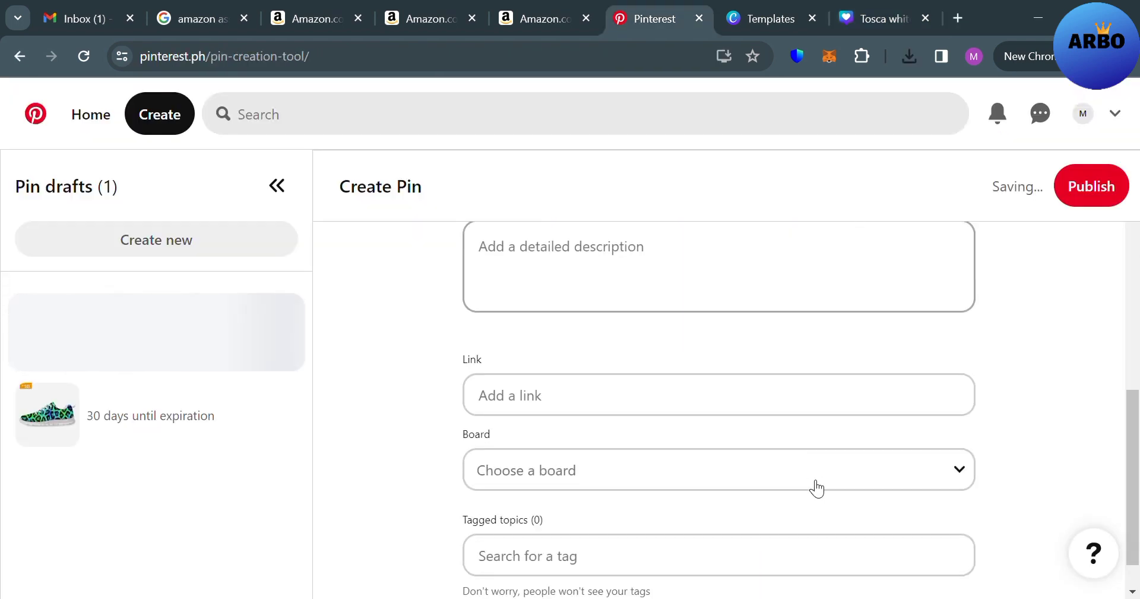
{"action": "scroll", "coordinate": [811, 483], "scroll_direction": "up", "scroll_amount": 5}
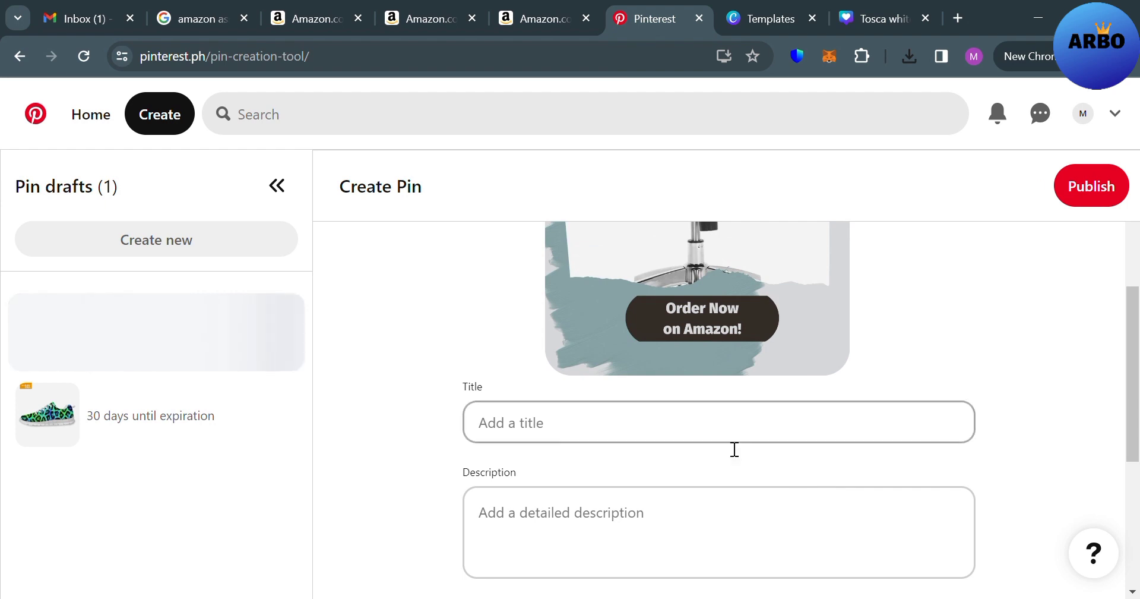
{"action": "left_click", "coordinate": [723, 422]}
{"action": "scroll", "coordinate": [722, 422], "scroll_direction": "up", "scroll_amount": 1}
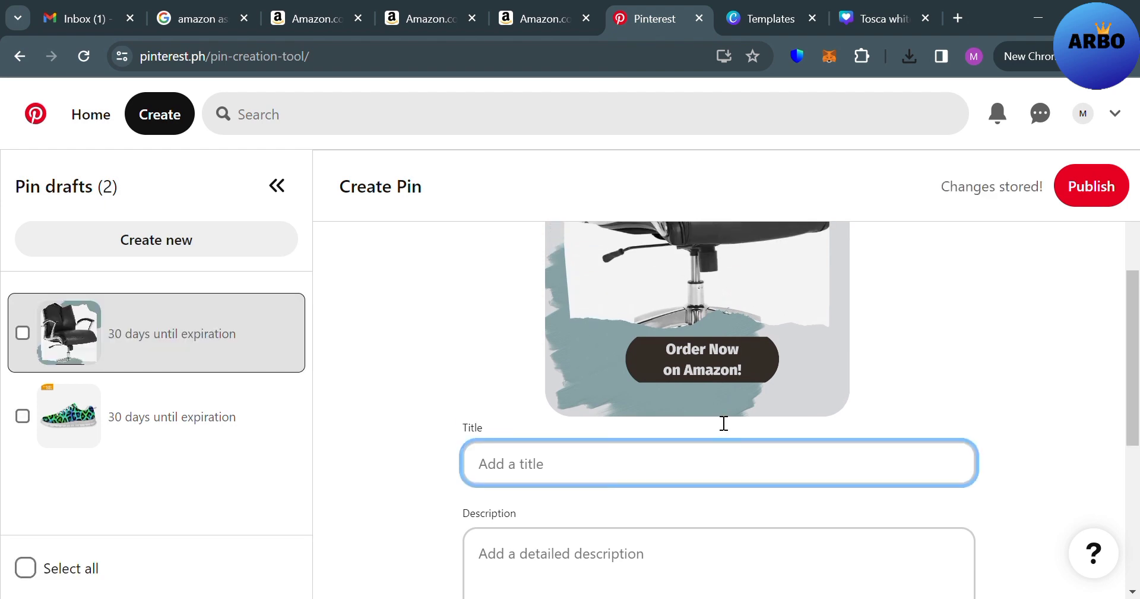
{"action": "scroll", "coordinate": [714, 413], "scroll_direction": "up", "scroll_amount": 3}
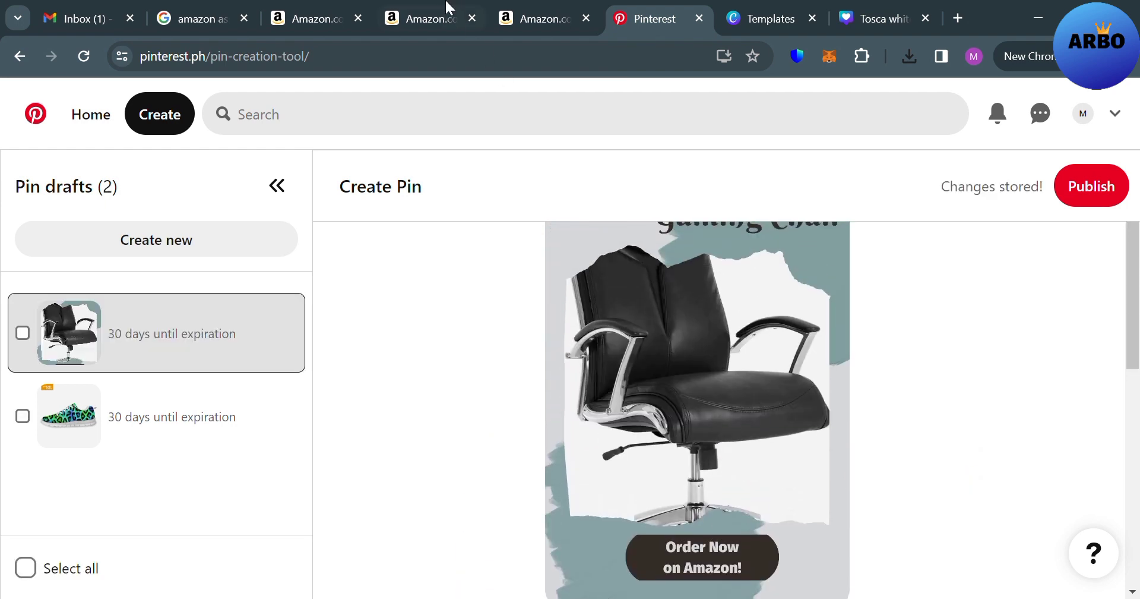
Step: Copy the Amazon product name 'Modern Comfort Verismo… BIFMA Compliant' and paste it as the pin title
{"action": "left_click", "coordinate": [521, 17]}
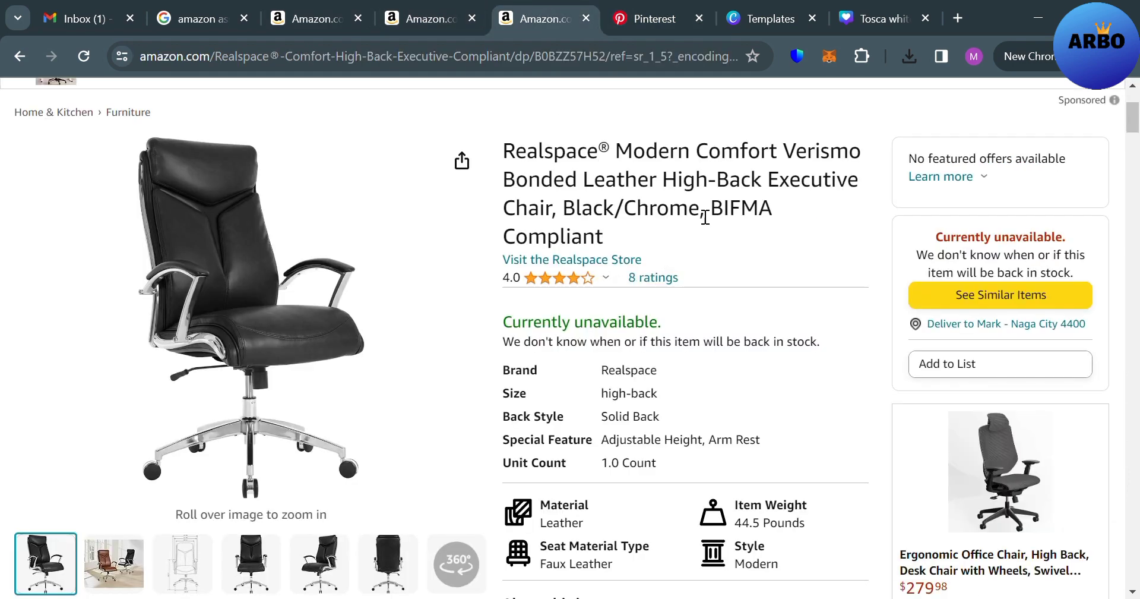
{"action": "left_click_drag", "start_coordinate": [616, 150], "coordinate": [627, 239]}
{"action": "key", "text": "ctrl+c"}
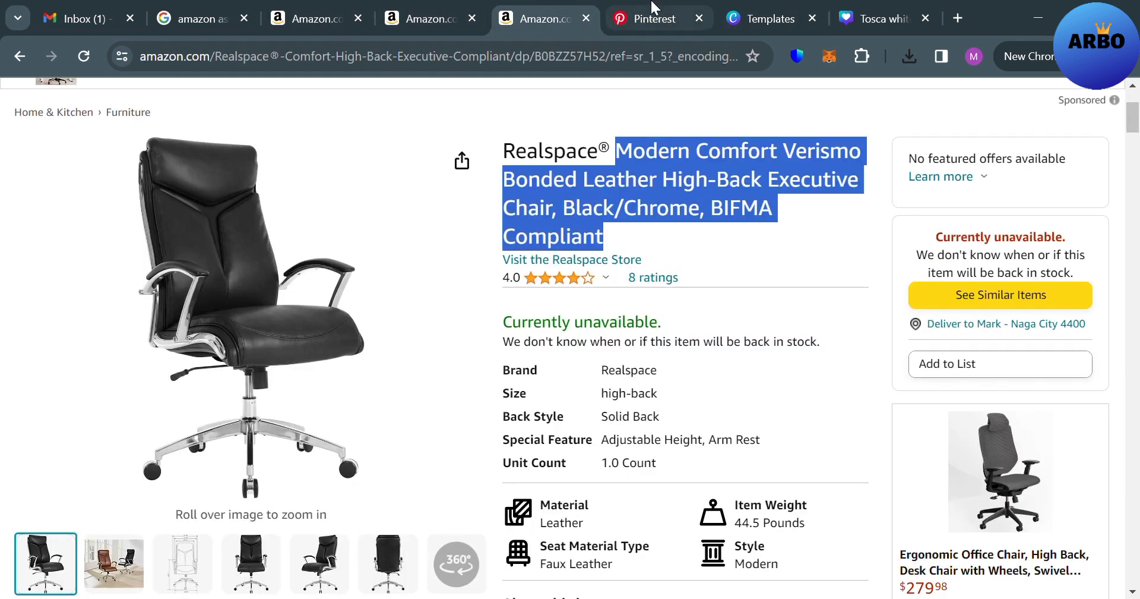
{"action": "left_click", "coordinate": [653, 17]}
{"action": "scroll", "coordinate": [696, 460], "scroll_direction": "down", "scroll_amount": 3}
{"action": "scroll", "coordinate": [697, 459], "scroll_direction": "down", "scroll_amount": 2}
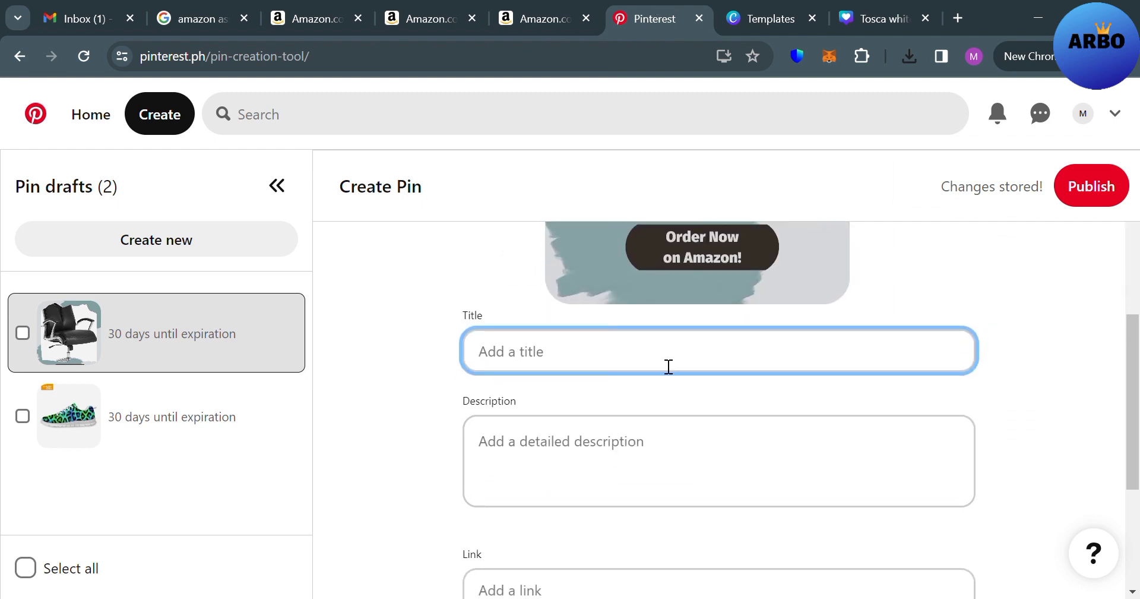
{"action": "key", "text": "ctrl+v"}
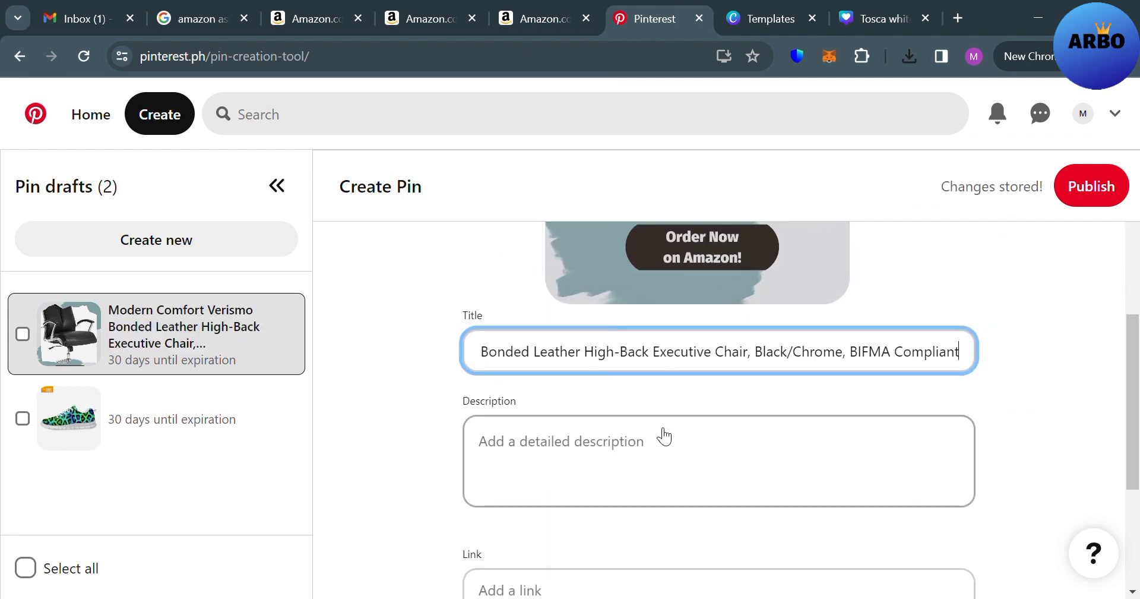
{"action": "left_click", "coordinate": [664, 453]}
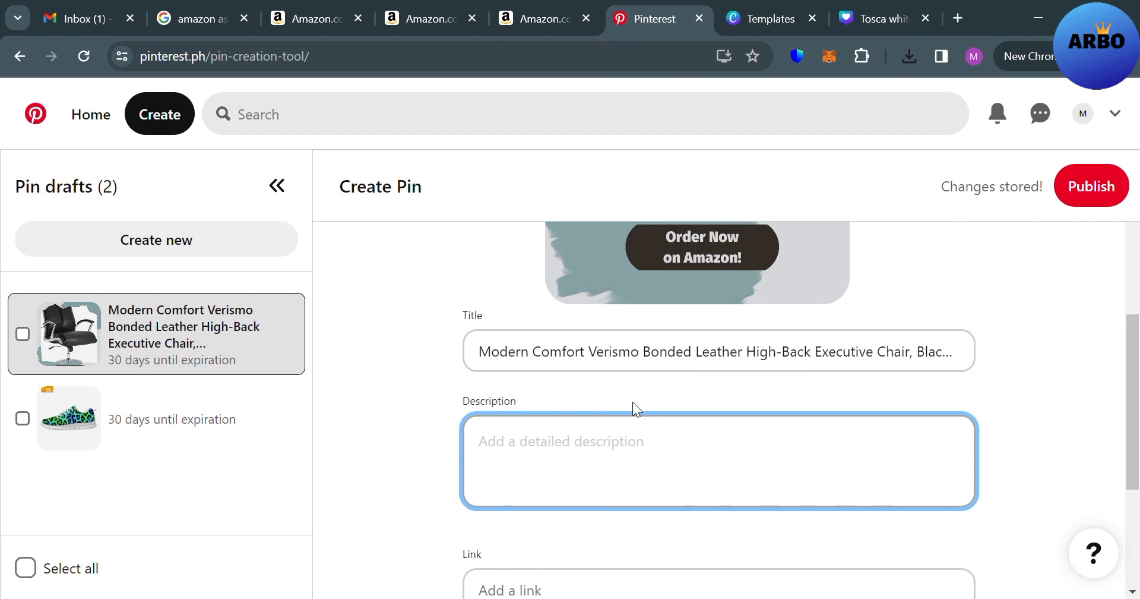
{"action": "scroll", "coordinate": [632, 401], "scroll_direction": "down", "scroll_amount": 3}
{"action": "left_click", "coordinate": [639, 436]}
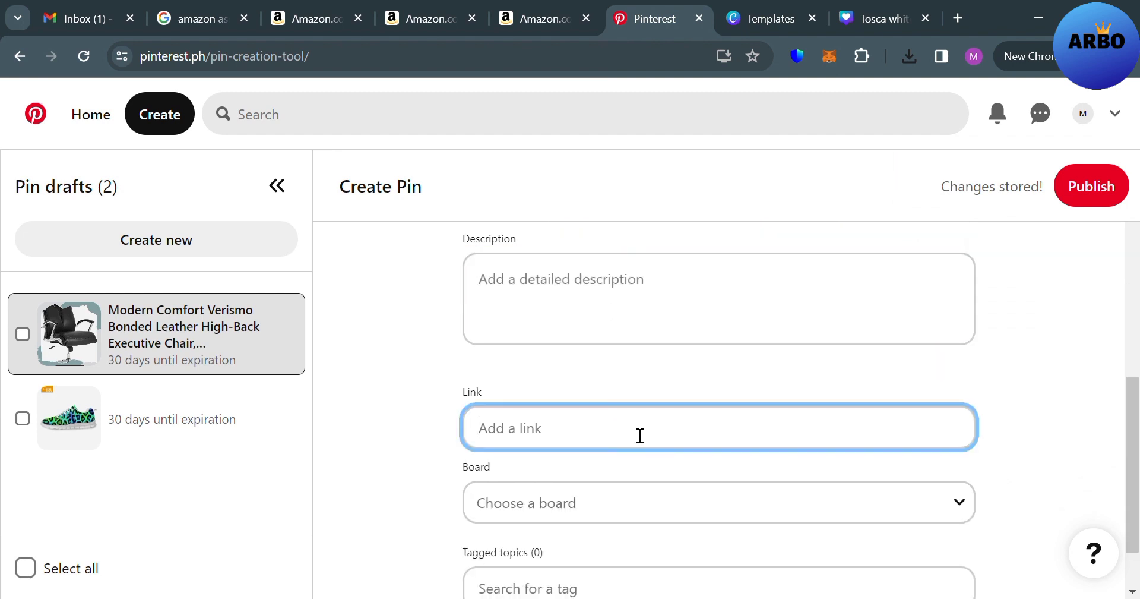
{"action": "left_click", "coordinate": [544, 7]}
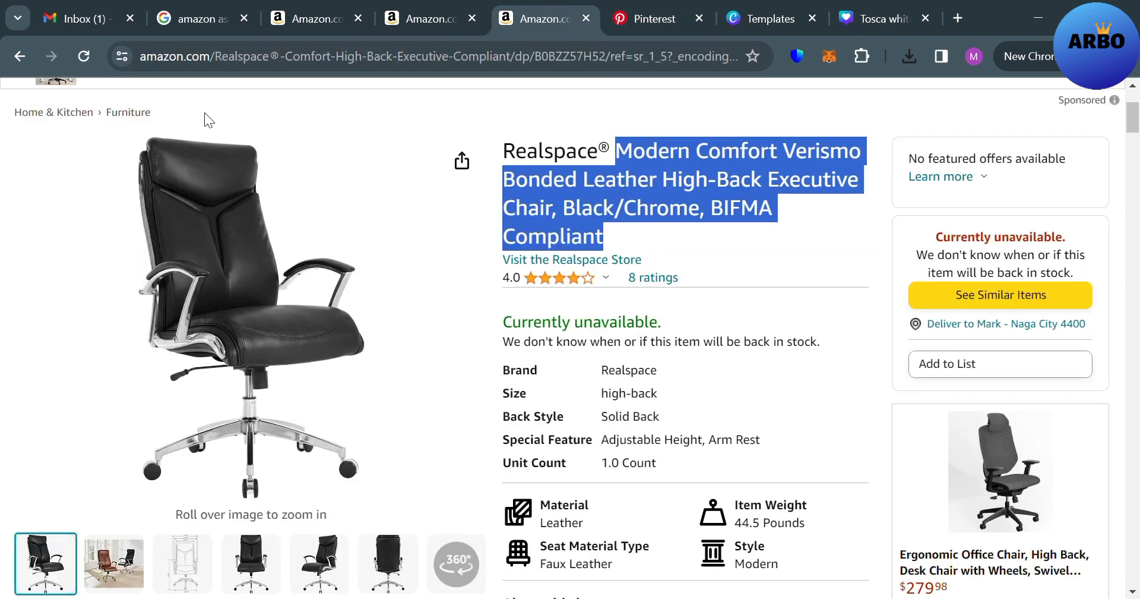
{"action": "scroll", "coordinate": [203, 115], "scroll_direction": "up", "scroll_amount": 3}
{"action": "left_click", "coordinate": [170, 107]}
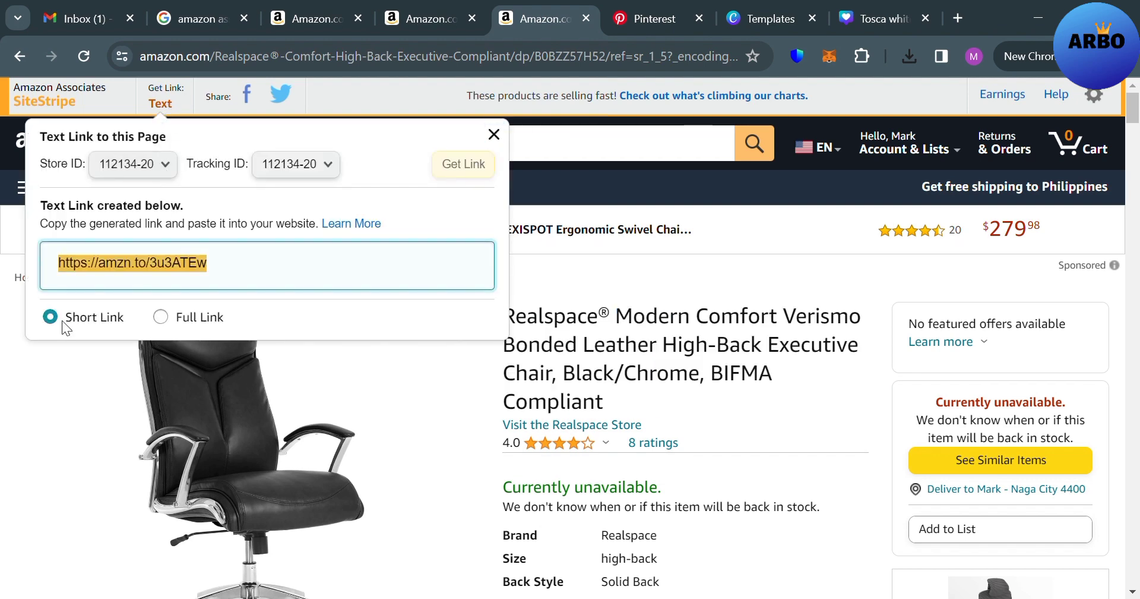
{"action": "left_click", "coordinate": [659, 10]}
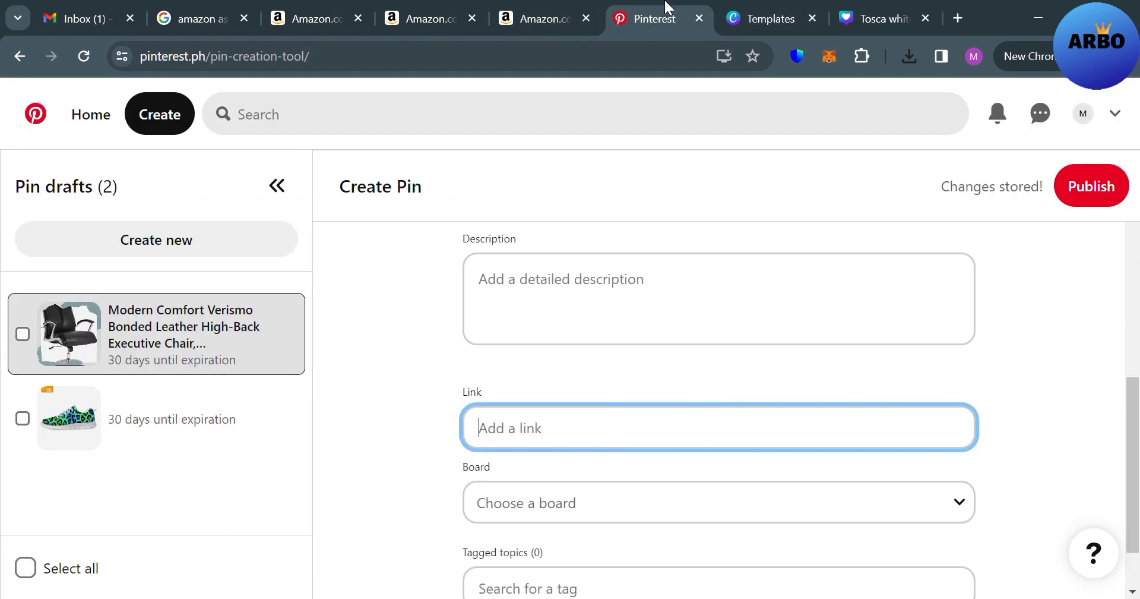
{"action": "type", "text": "https://amzn.to/3u3ATEw"}
{"action": "scroll", "coordinate": [618, 436], "scroll_direction": "down", "scroll_amount": 1}
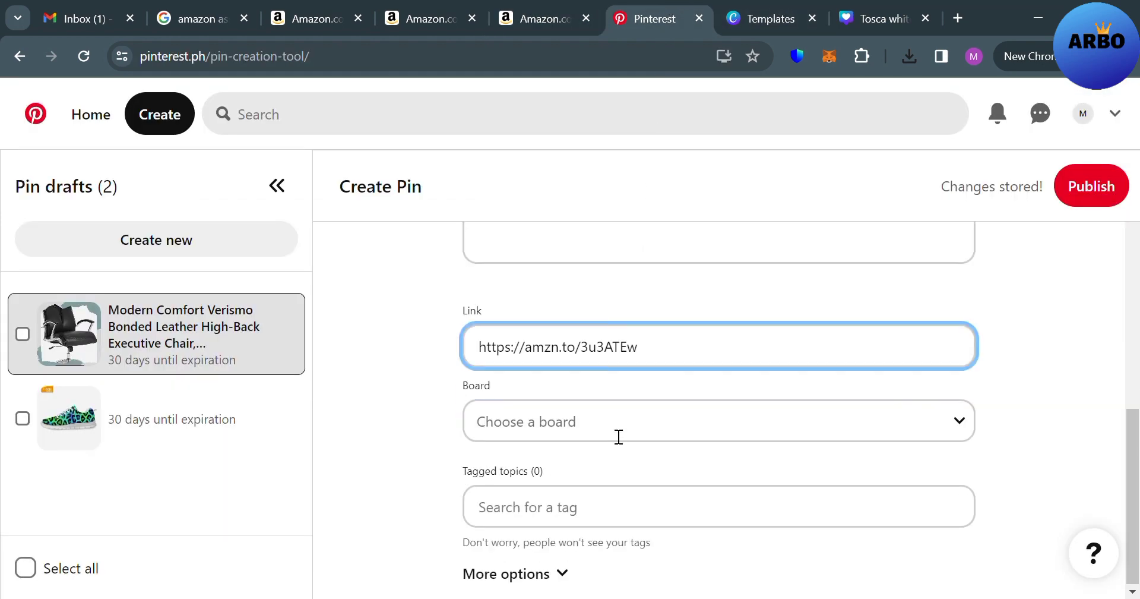
Step: Assign the pin to the Tech Stuff board
{"action": "left_click", "coordinate": [615, 431]}
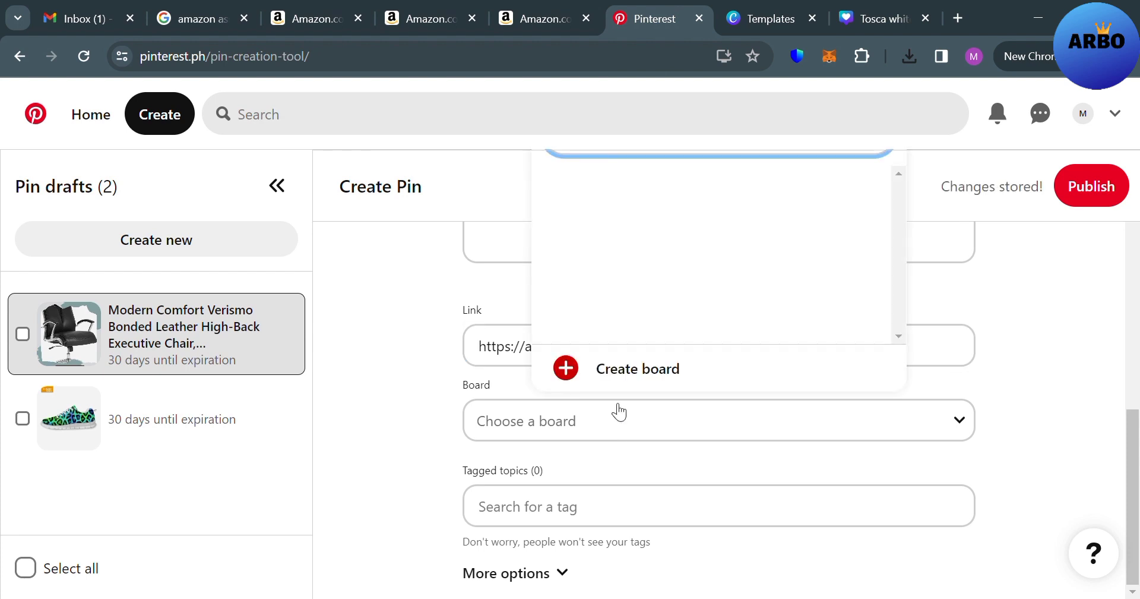
{"action": "left_click", "coordinate": [618, 366]}
{"action": "key", "text": "Escape"}
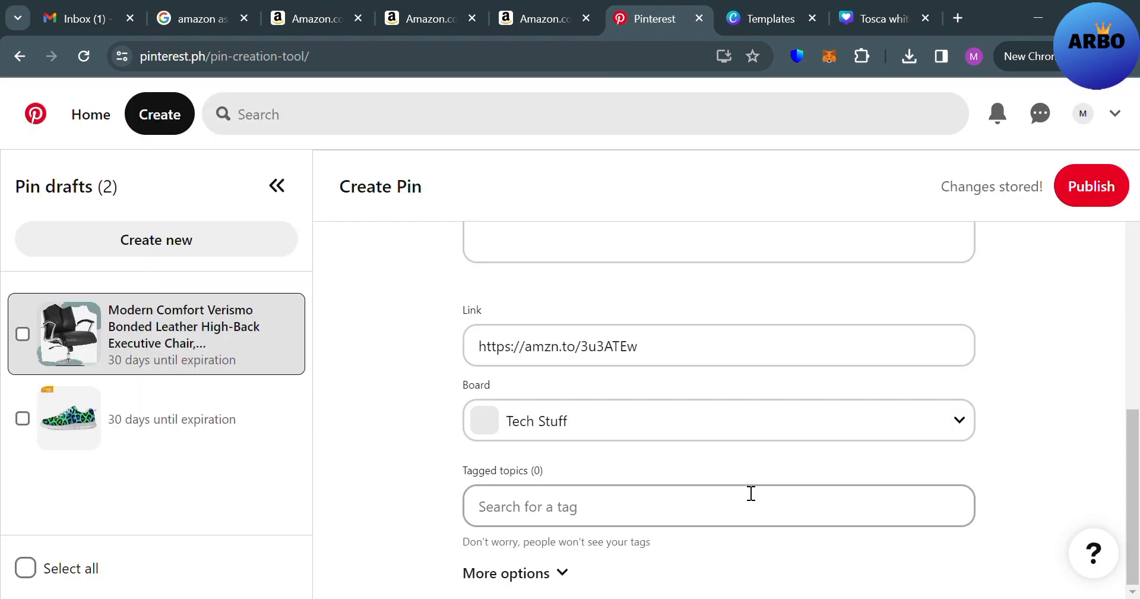
Step: Tag the pin with #Gamingchair #Leather #Comfort
{"action": "left_click", "coordinate": [750, 510]}
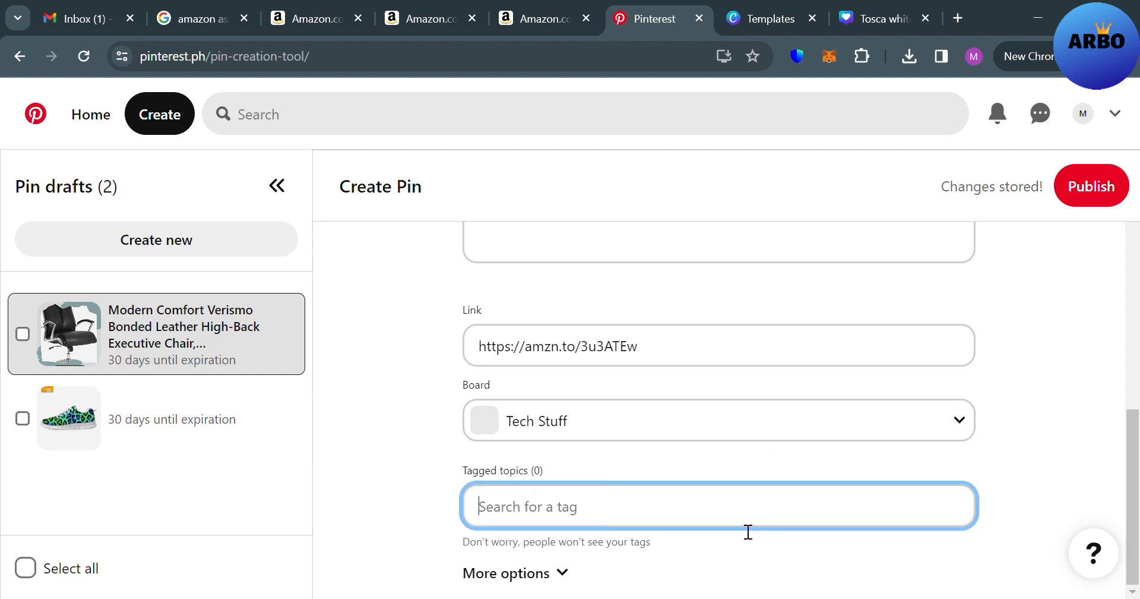
{"action": "type", "text": "#Gaming ch"}
{"action": "key", "text": "BackSpace"}
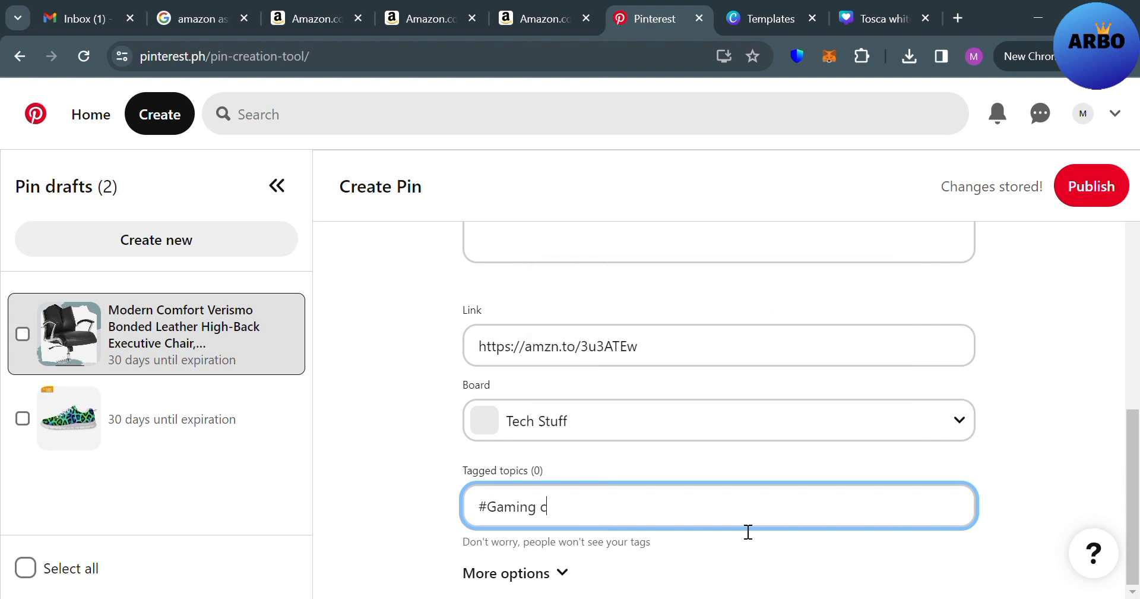
{"action": "type", "text": "hair #Leather #Comfort"}
{"action": "scroll", "coordinate": [1109, 305], "scroll_direction": "up", "scroll_amount": 9}
{"action": "scroll", "coordinate": [1109, 305], "scroll_direction": "down", "scroll_amount": 5}
{"action": "scroll", "coordinate": [1109, 305], "scroll_direction": "up", "scroll_amount": 7}
{"action": "scroll", "coordinate": [1109, 305], "scroll_direction": "down", "scroll_amount": 10}
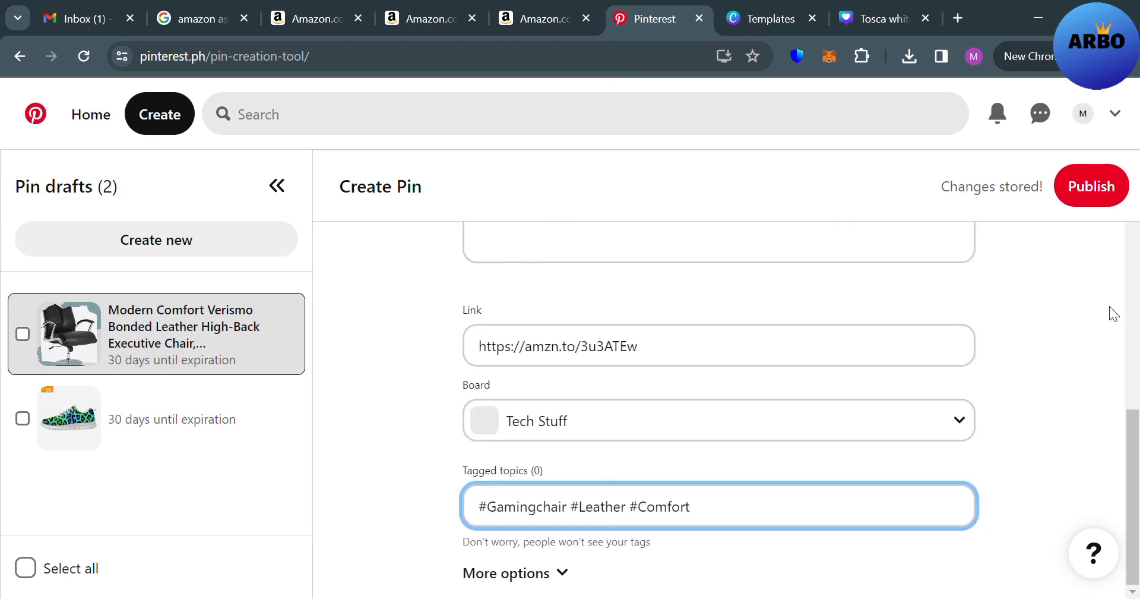
{"action": "scroll", "coordinate": [1110, 305], "scroll_direction": "up", "scroll_amount": 8}
Step: Publish the chair pin, view its page, and follow its amzn.to link
{"action": "left_click", "coordinate": [1115, 193]}
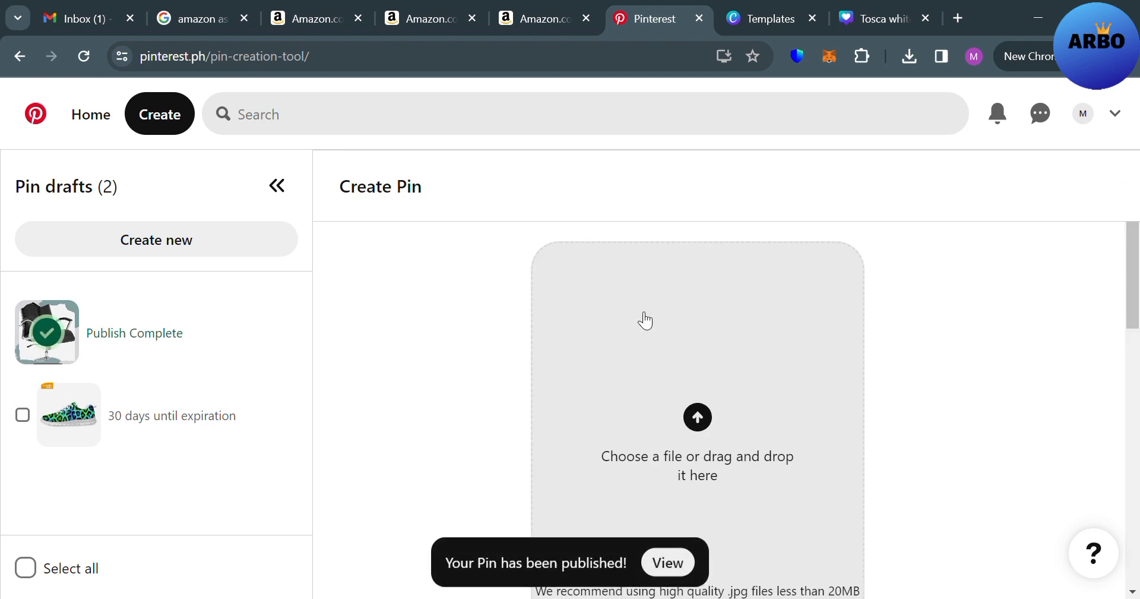
{"action": "scroll", "coordinate": [644, 321], "scroll_direction": "down", "scroll_amount": 8}
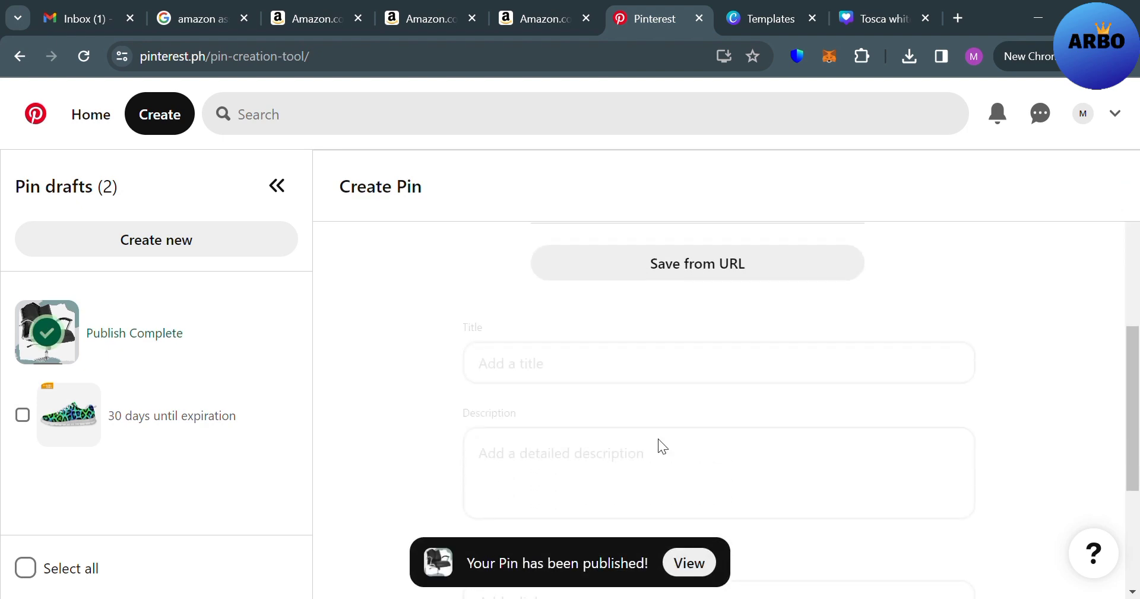
{"action": "left_click", "coordinate": [690, 564]}
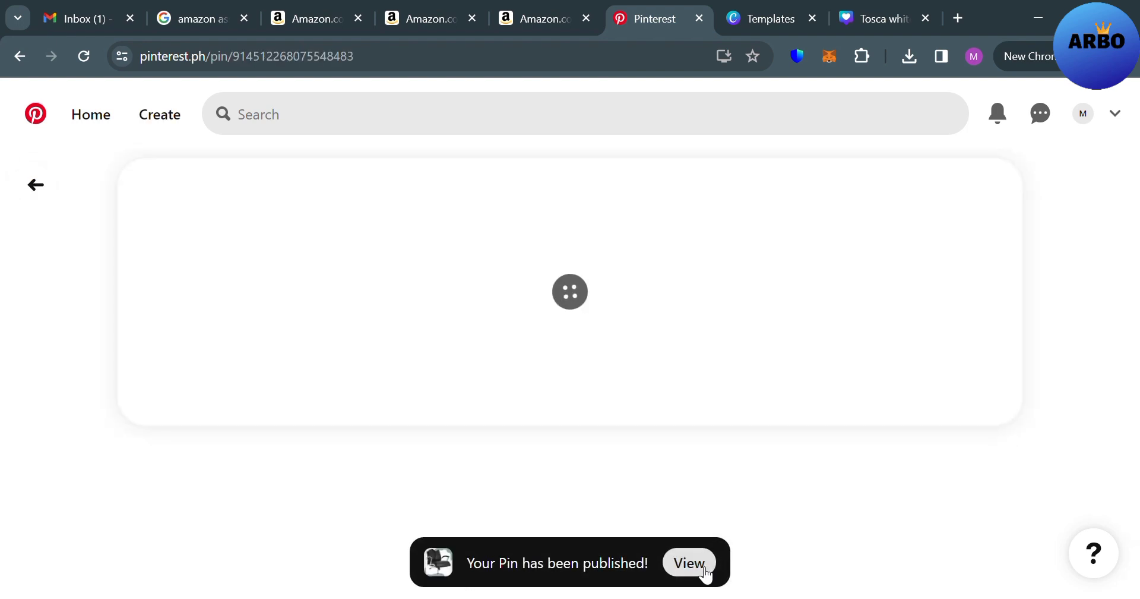
{"action": "scroll", "coordinate": [798, 435], "scroll_direction": "down", "scroll_amount": 1}
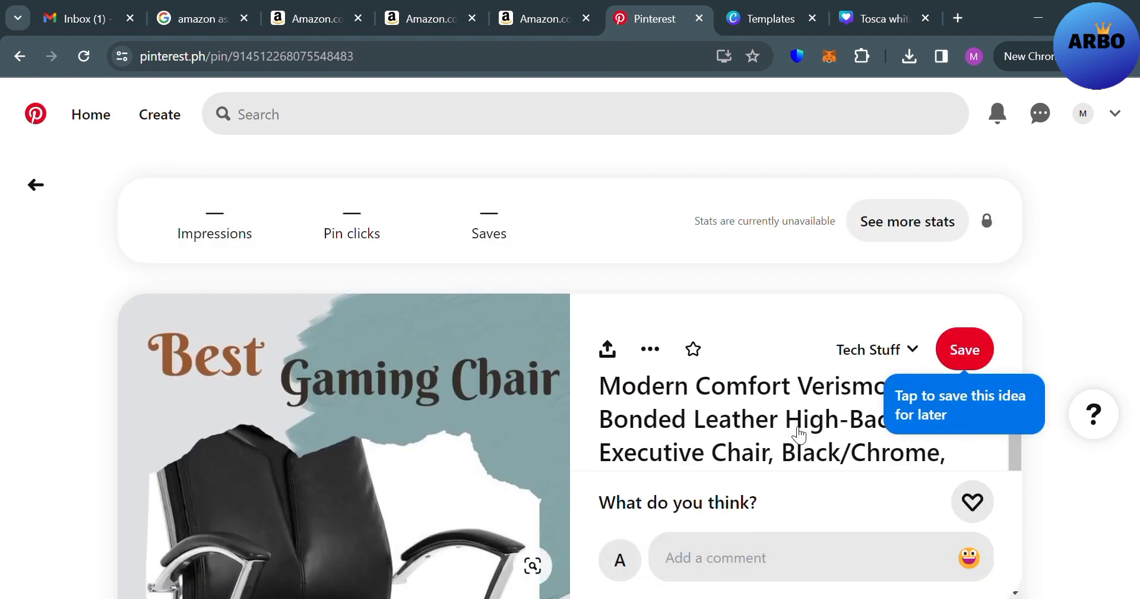
{"action": "scroll", "coordinate": [655, 439], "scroll_direction": "up", "scroll_amount": 1}
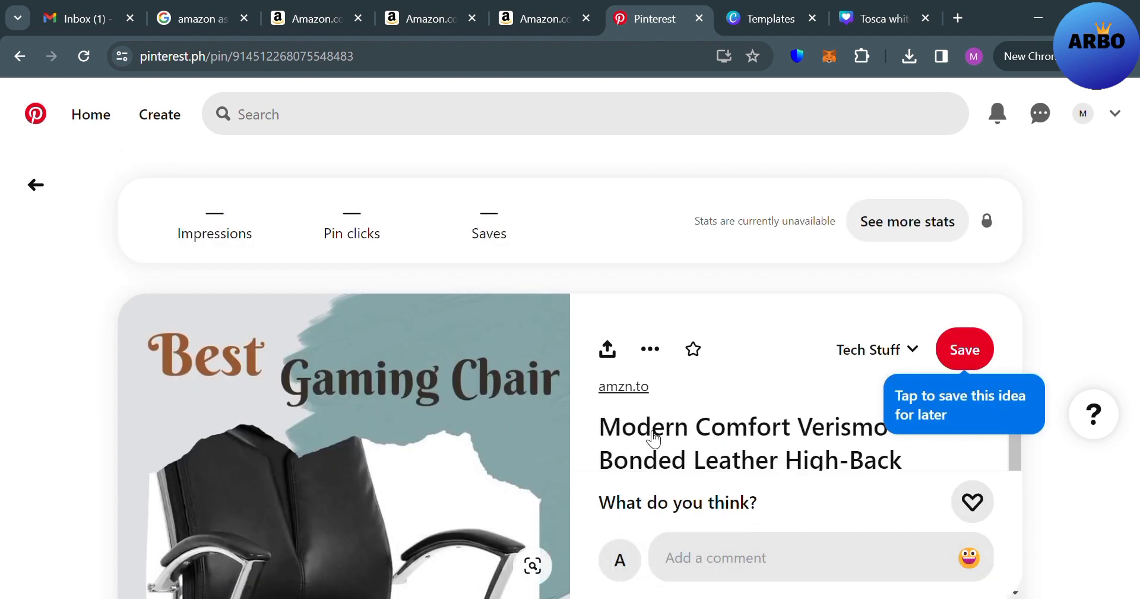
{"action": "left_click", "coordinate": [654, 434]}
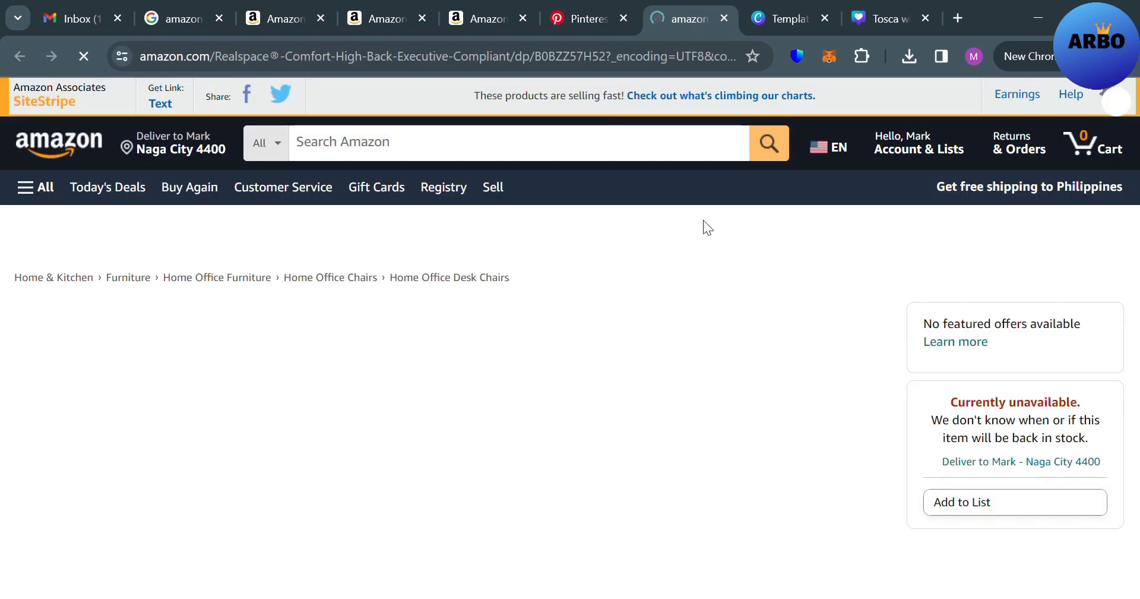
Step: Check the Amazon chair page opened from the pin, then return to the published pin
{"action": "scroll", "coordinate": [473, 466], "scroll_direction": "down", "scroll_amount": 2}
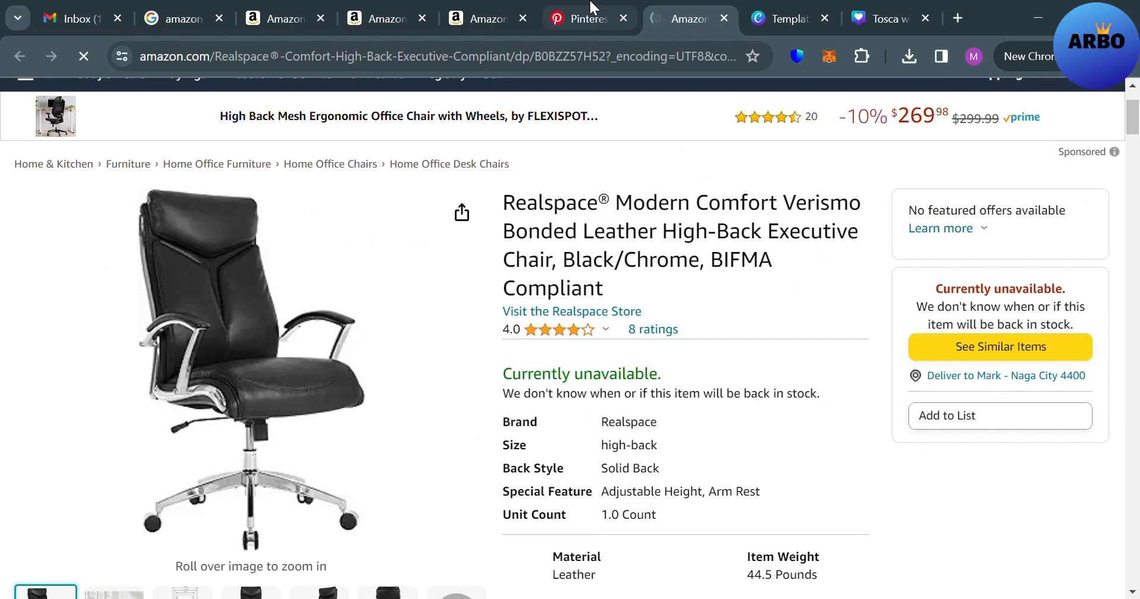
{"action": "left_click", "coordinate": [591, 5]}
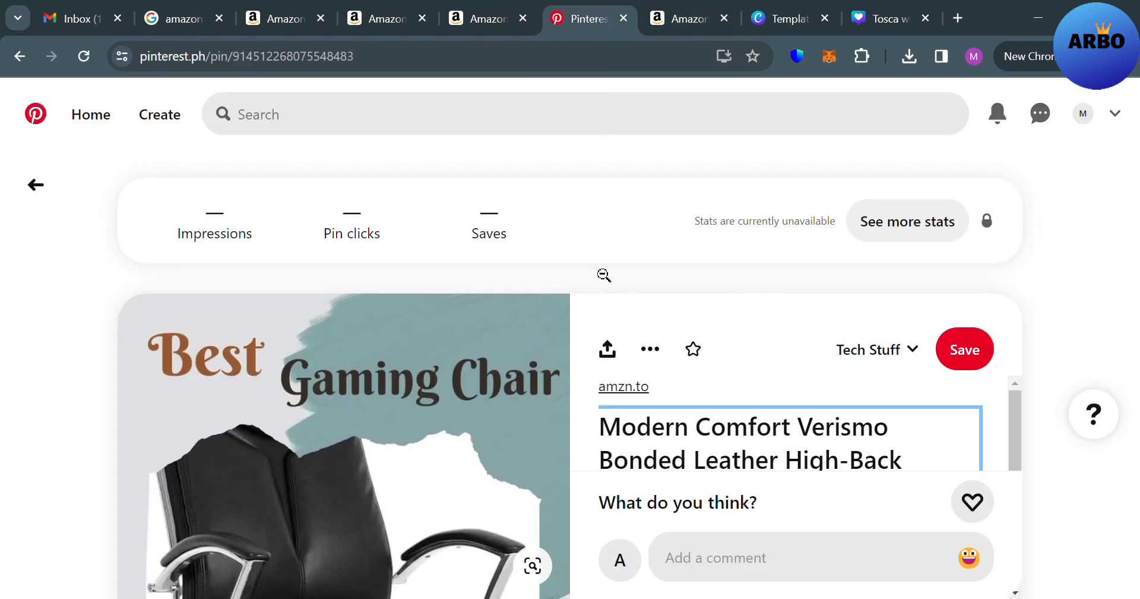